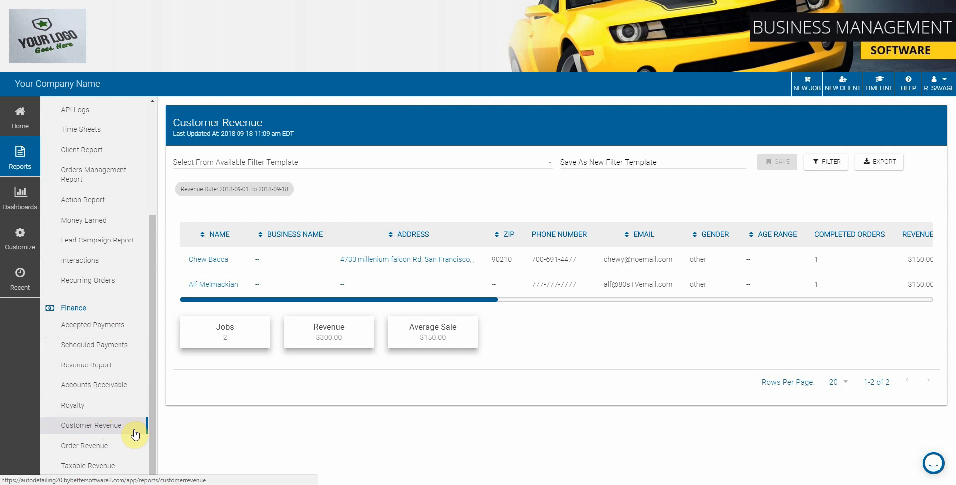
- Hide the reports list and review the Customer Revenue report's available filter templates and table columns
left_click(34, 157)
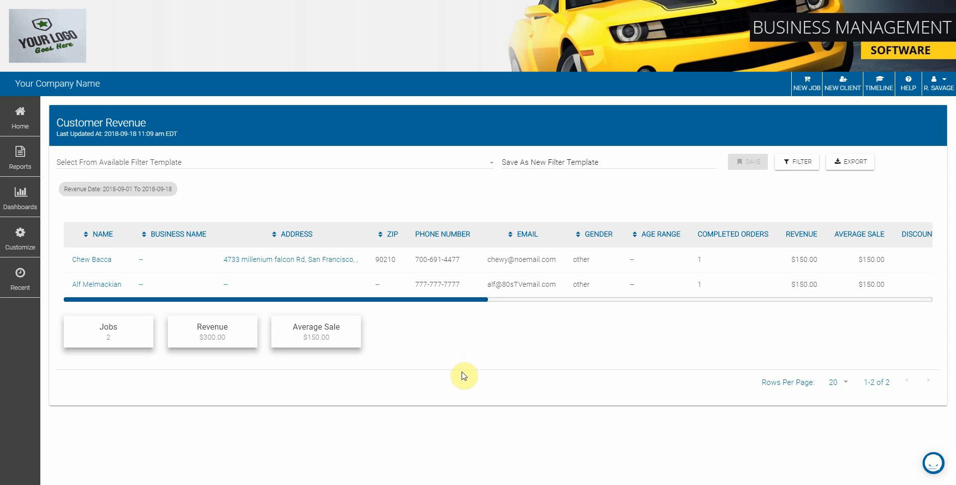
left_click(257, 165)
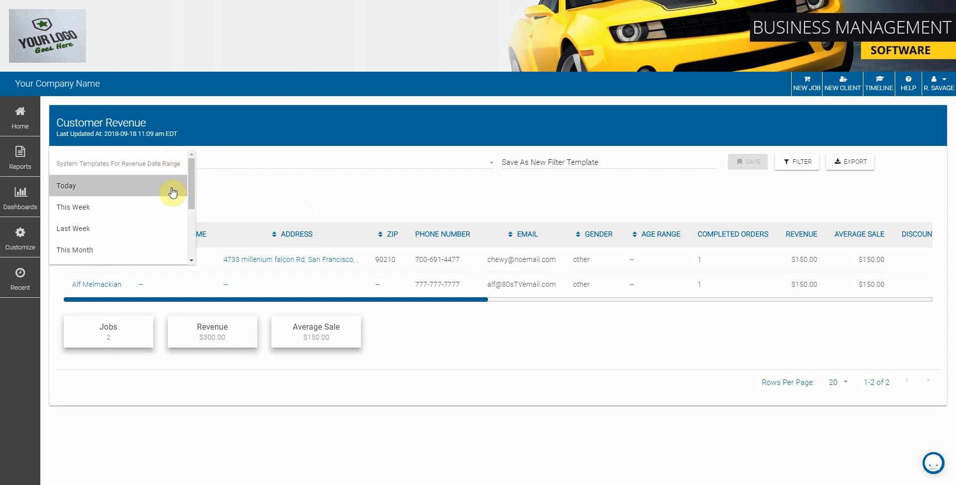
scroll(107, 201, "down", 1)
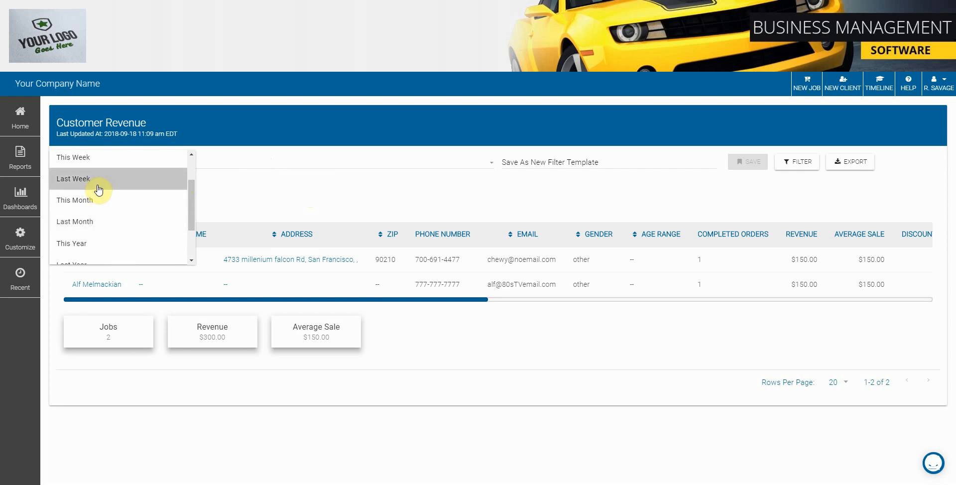
scroll(96, 196, "down", 2)
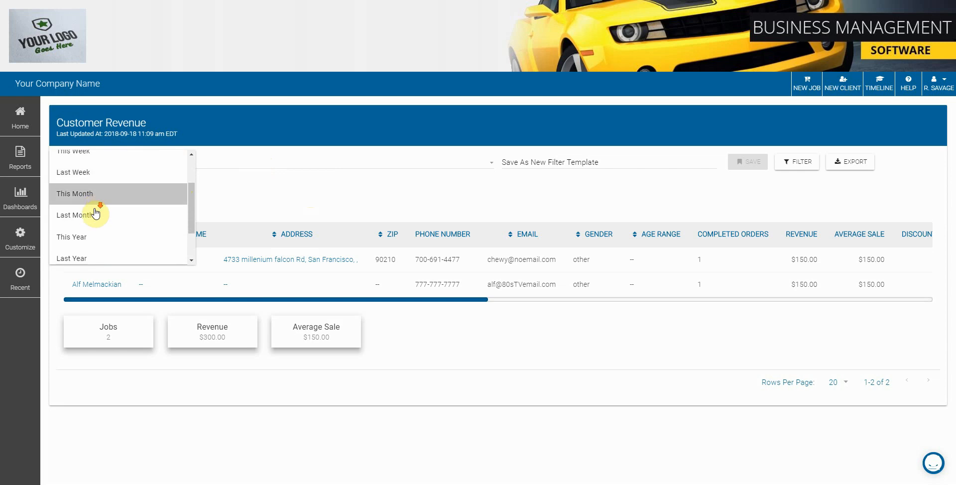
scroll(89, 196, "up", 1)
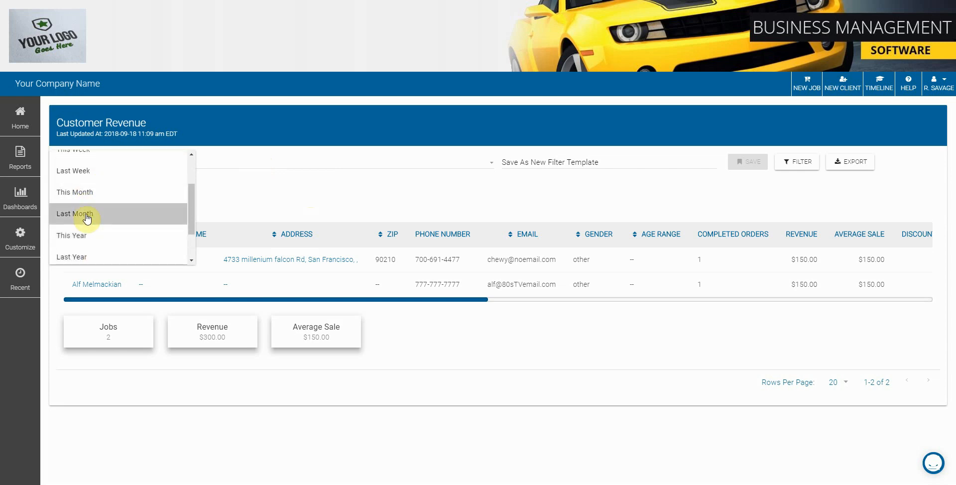
scroll(86, 199, "down", 1)
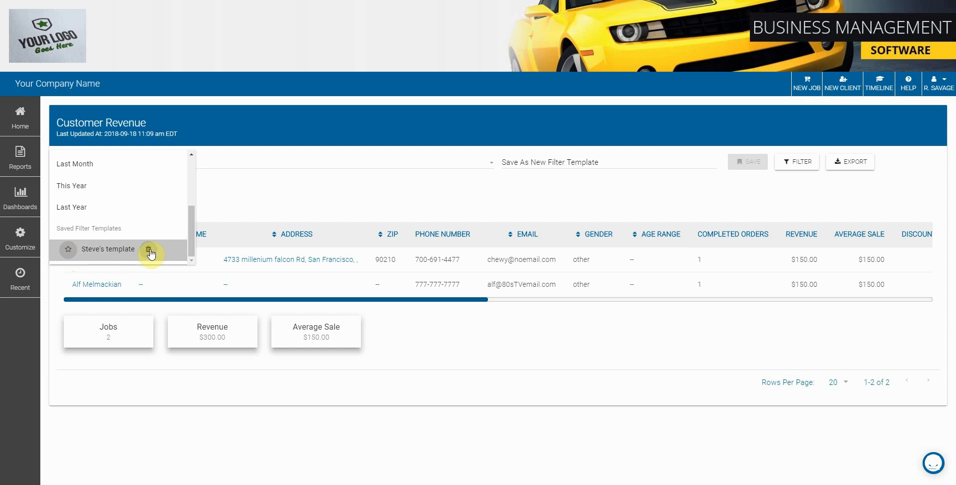
left_click(273, 204)
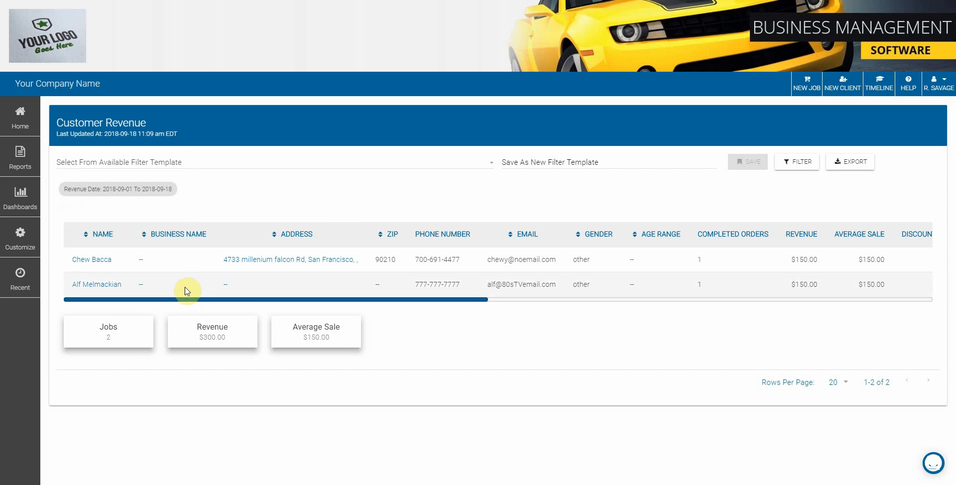
left_click(366, 301)
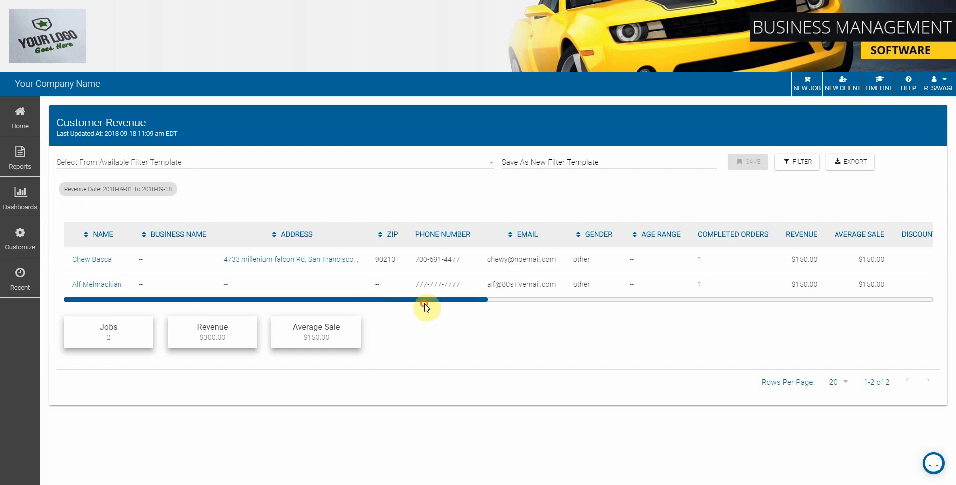
left_click_drag(420, 301, 385, 320)
- Open the report's filter options and set the start of the revenue date range to 2018-01-01
left_click(799, 163)
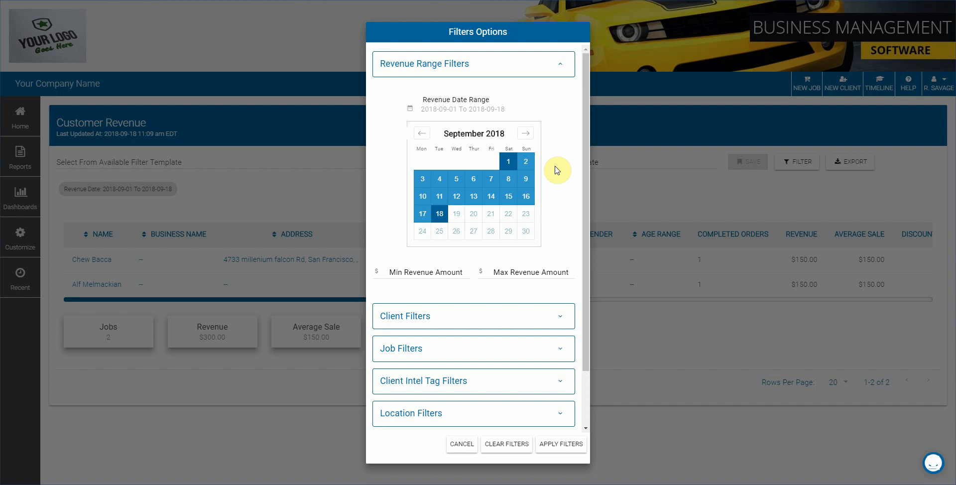
left_click(422, 134)
left_click(421, 134)
left_click(421, 135)
left_click(422, 134)
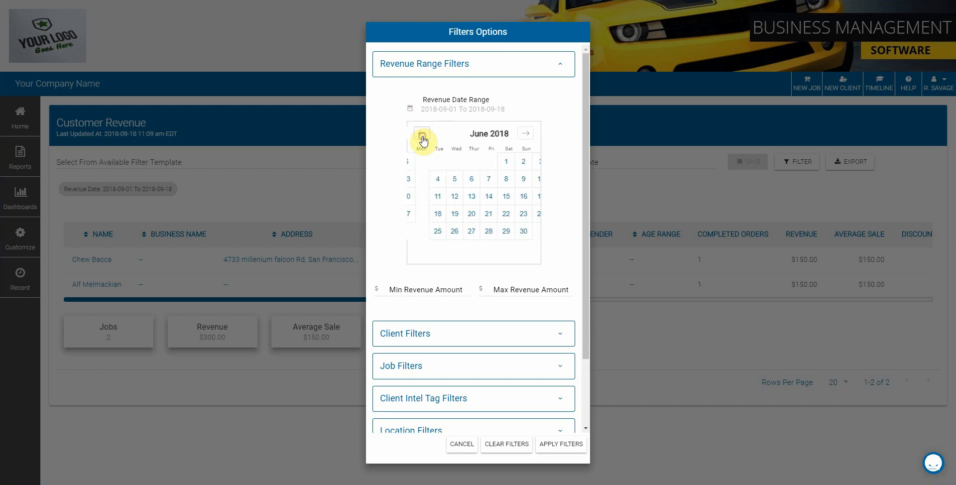
left_click(422, 135)
left_click(422, 134)
left_click(422, 136)
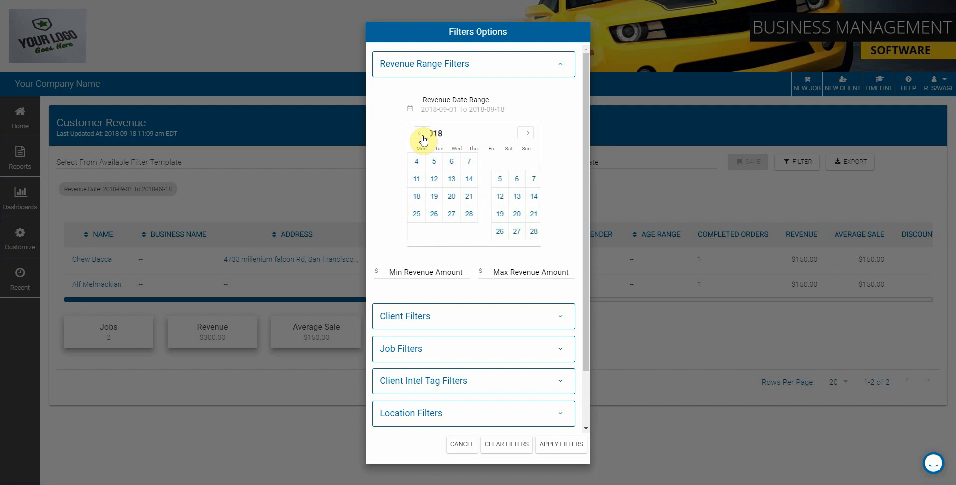
left_click(422, 136)
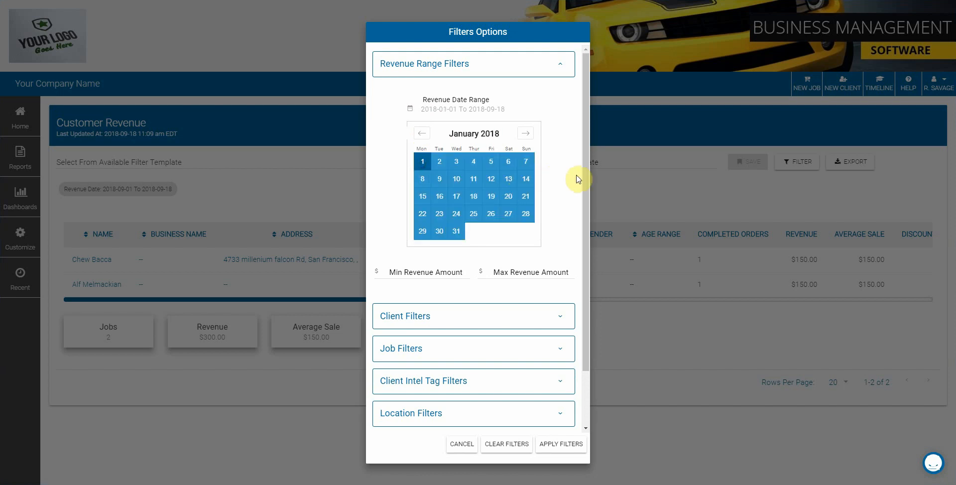
- Expand the Client Filters and review the name, mood, age range, gender and created date options
scroll(570, 208, "down", 2)
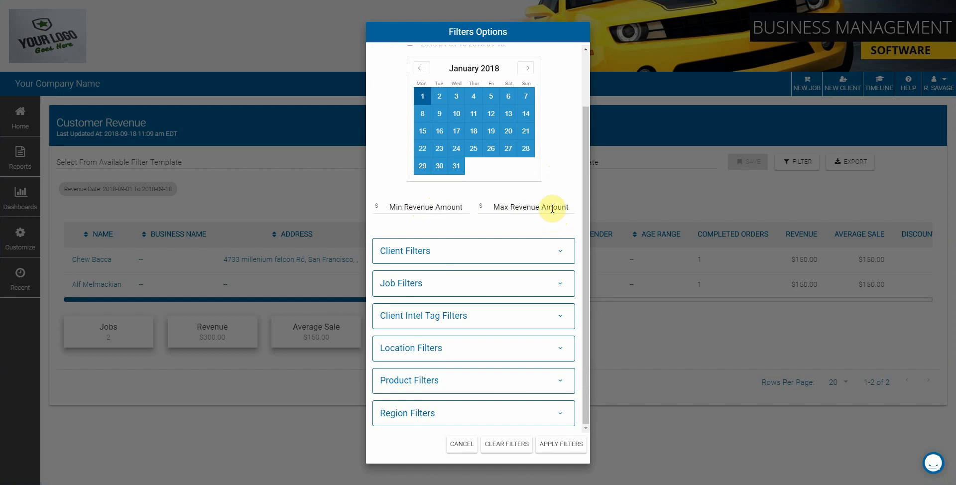
left_click(513, 252)
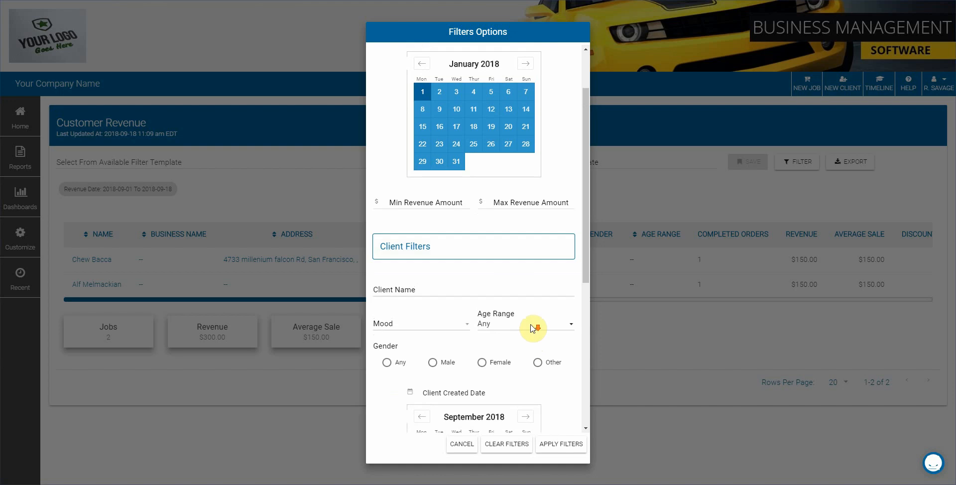
scroll(498, 278, "down", 3)
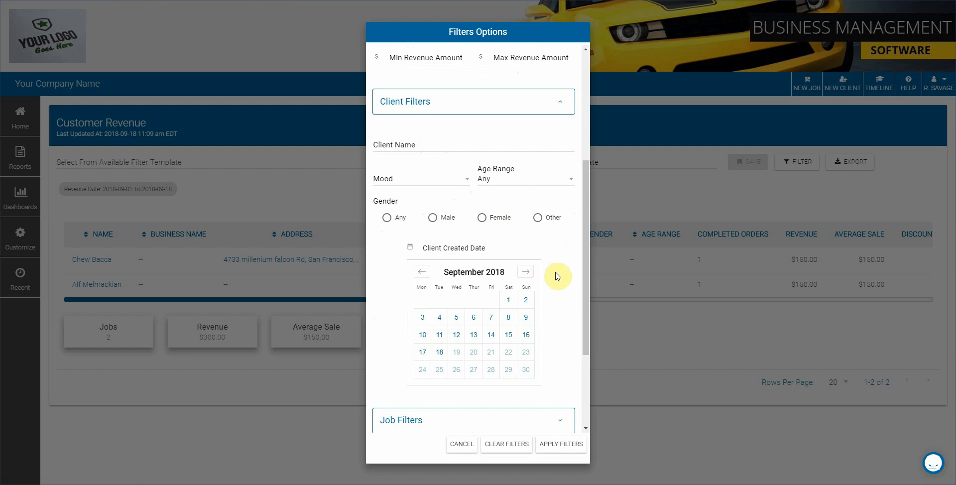
scroll(557, 276, "down", 1)
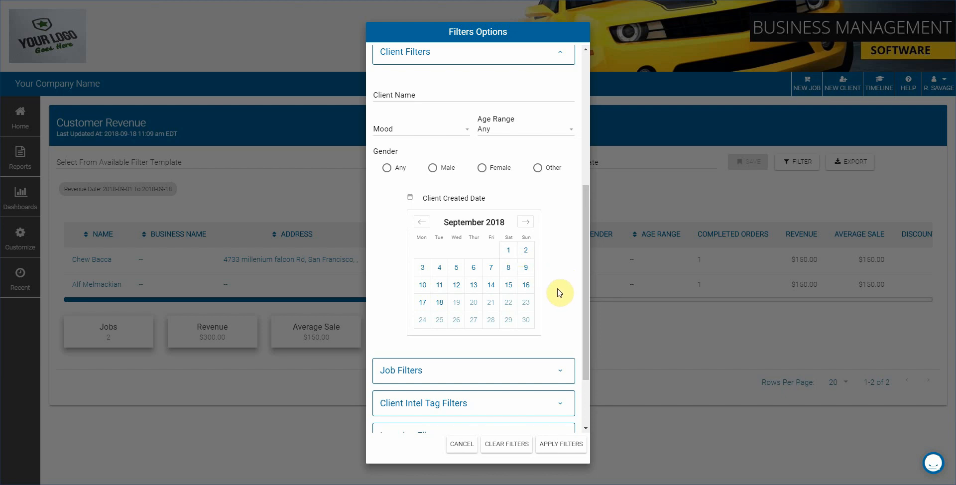
- Expand the Job Filters and review the status, creator and date options through Client Not Serviced During
scroll(557, 292, "down", 3)
left_click(528, 292)
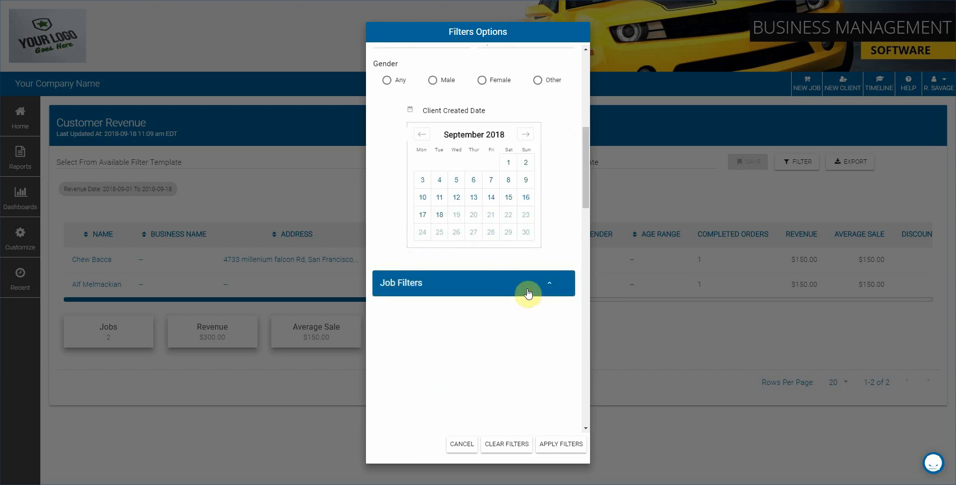
scroll(556, 241, "down", 5)
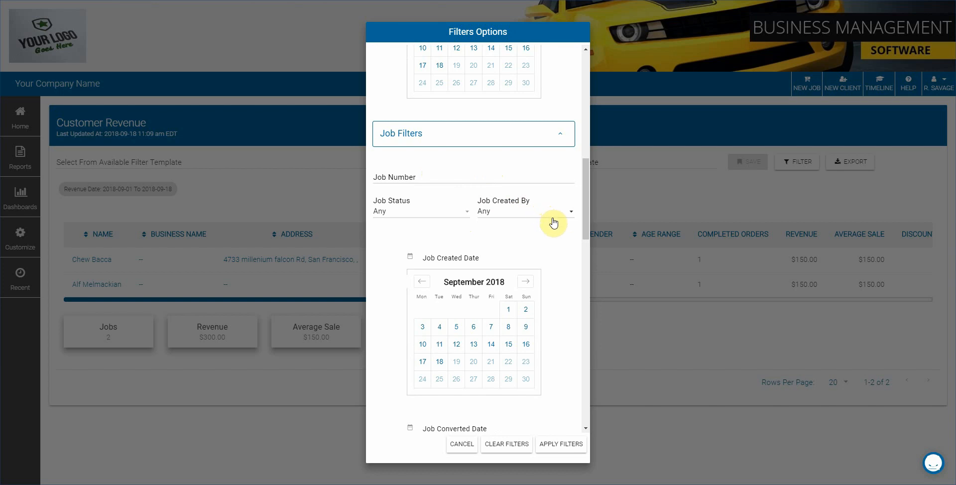
scroll(556, 260, "down", 1)
scroll(555, 260, "down", 2)
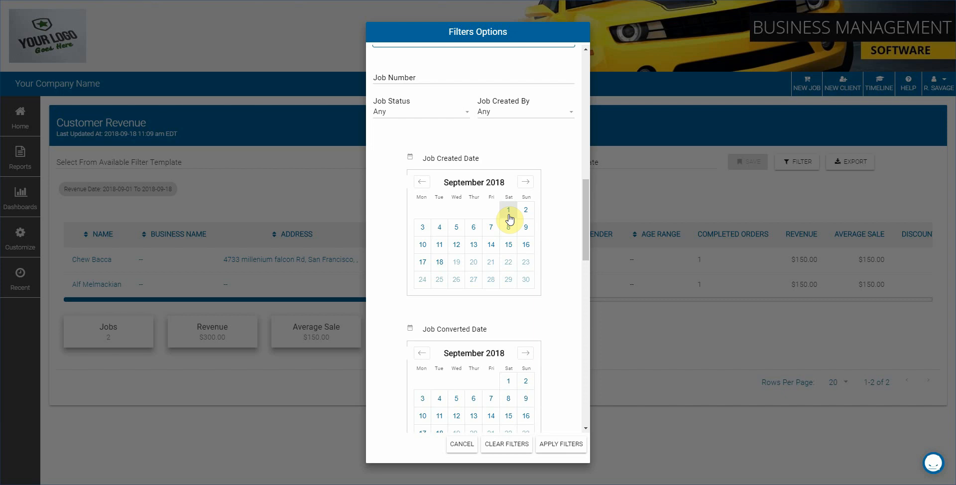
scroll(561, 265, "down", 3)
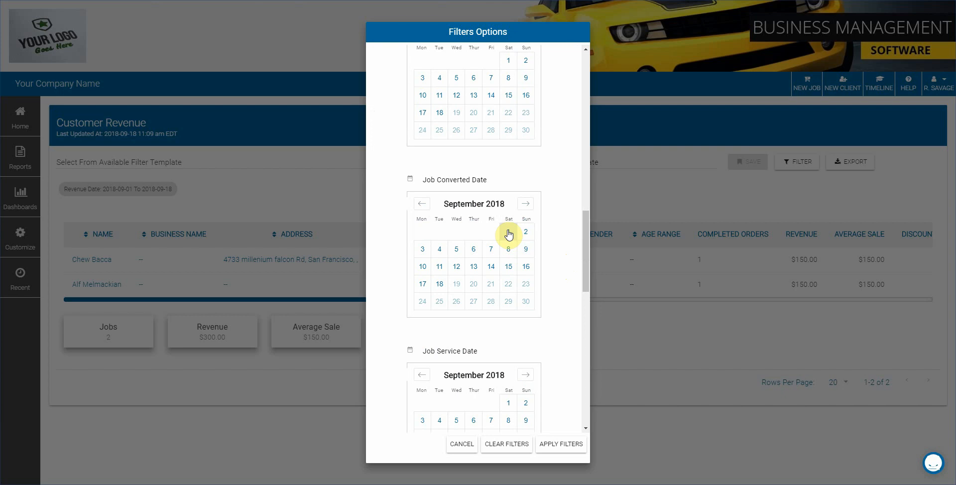
scroll(556, 278, "down", 2)
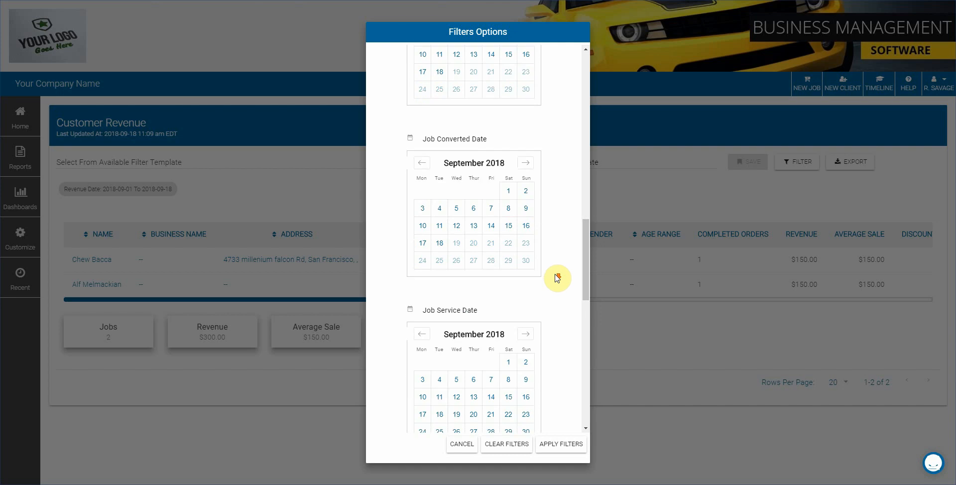
scroll(557, 277, "down", 1)
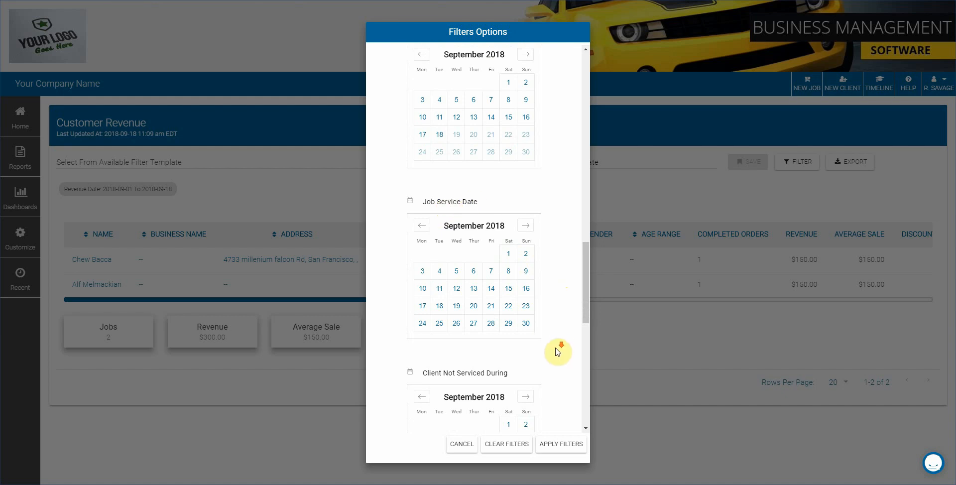
scroll(553, 343, "down", 2)
scroll(545, 337, "down", 2)
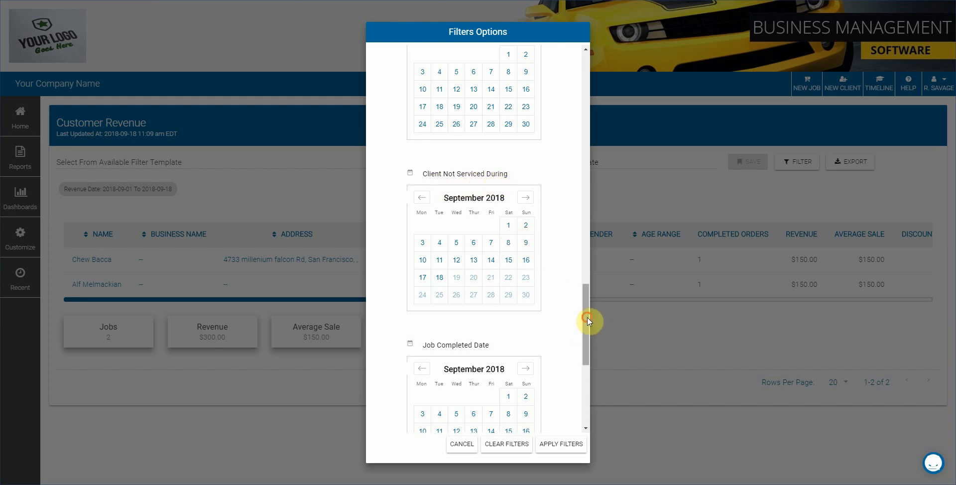
- Compare the Revenue Date Range filter with the Client Not Serviced During filter
left_click_drag(587, 318, 525, 88)
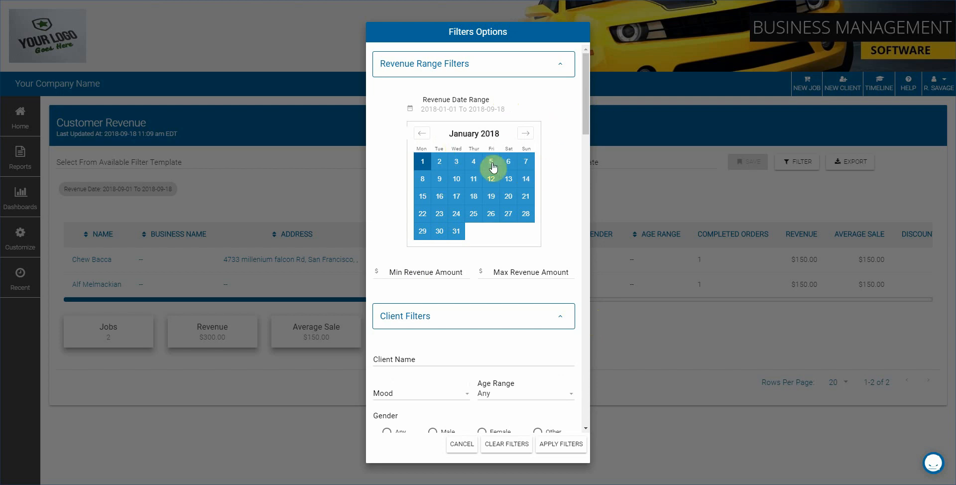
left_click(482, 185)
left_click_drag(586, 95, 580, 314)
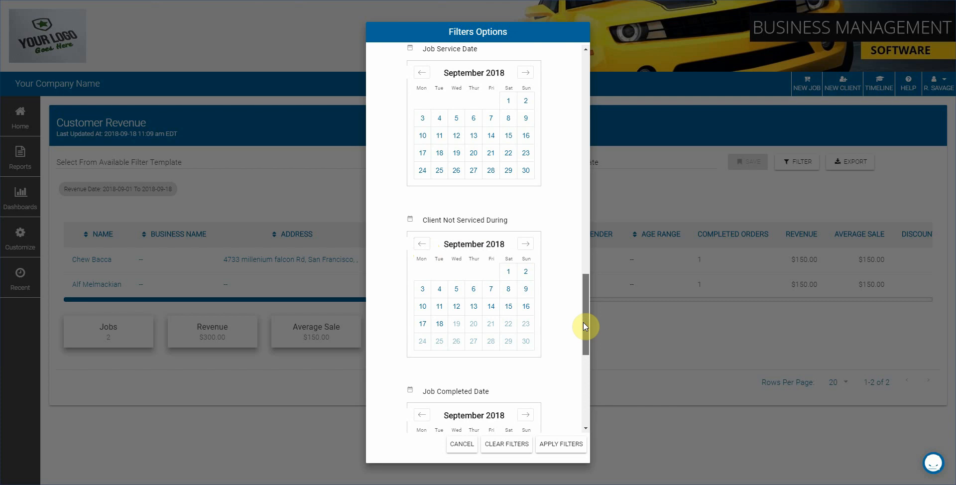
left_click_drag(584, 324, 585, 103)
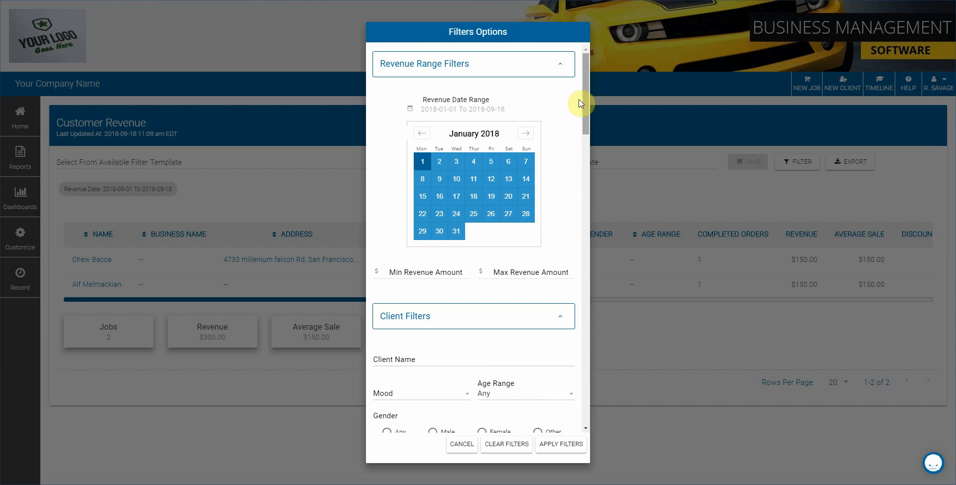
- Set the start of the revenue date range to 2016-01-01
left_click(421, 134)
left_click(421, 134)
left_click(422, 134)
left_click(422, 133)
left_click(422, 133)
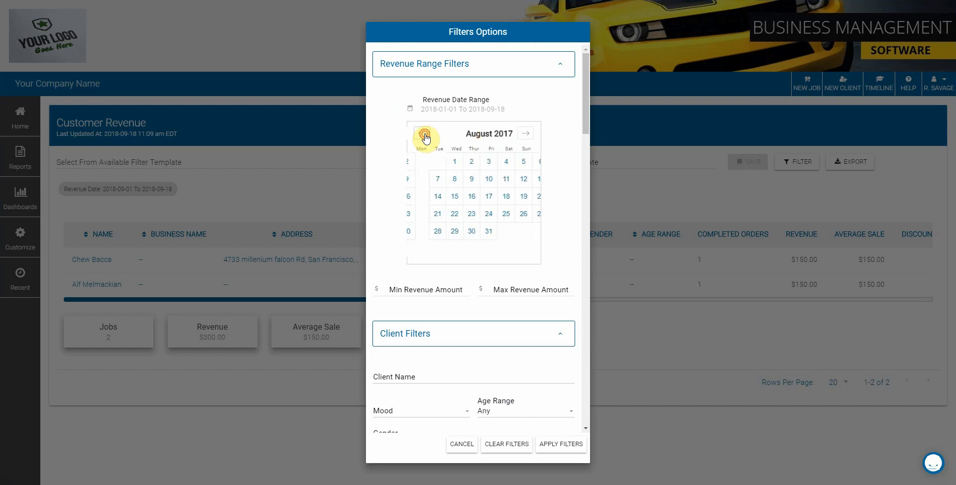
left_click(422, 133)
left_click(421, 133)
left_click(422, 134)
left_click(422, 134)
left_click(423, 134)
left_click(422, 133)
left_click(423, 133)
left_click(422, 133)
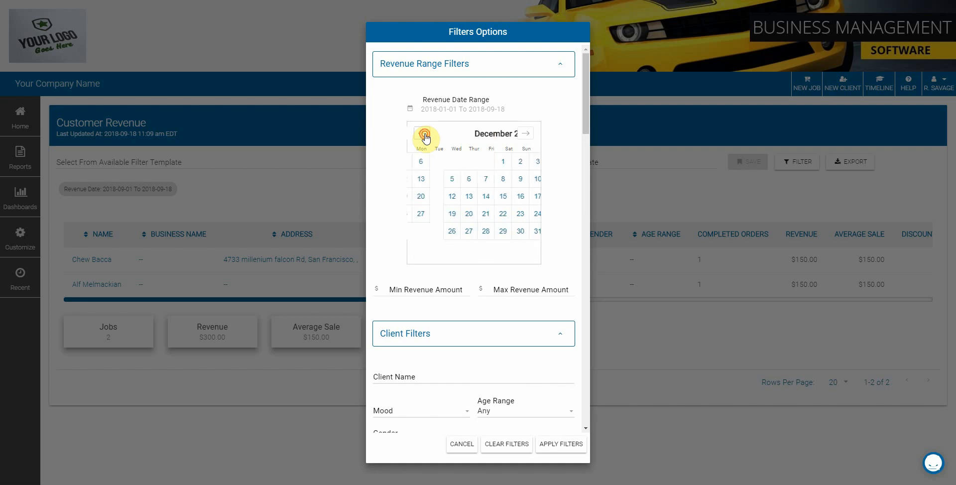
left_click(423, 133)
left_click(423, 134)
left_click(423, 133)
left_click(423, 133)
left_click(423, 133)
left_click(425, 133)
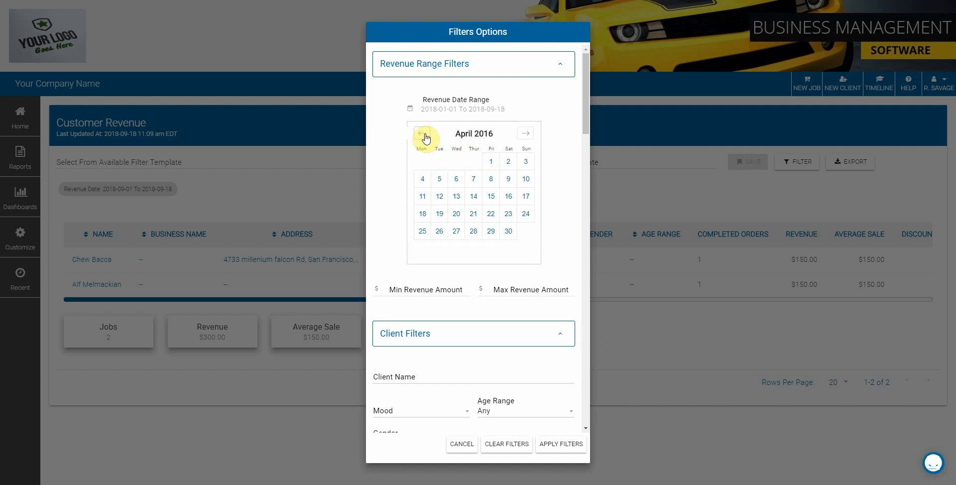
left_click(424, 133)
left_click(425, 134)
left_click(425, 133)
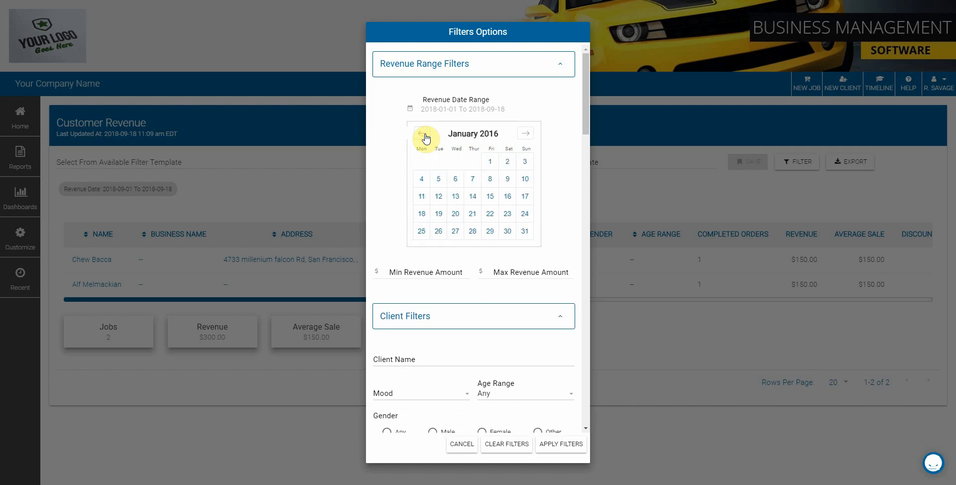
left_click(424, 133)
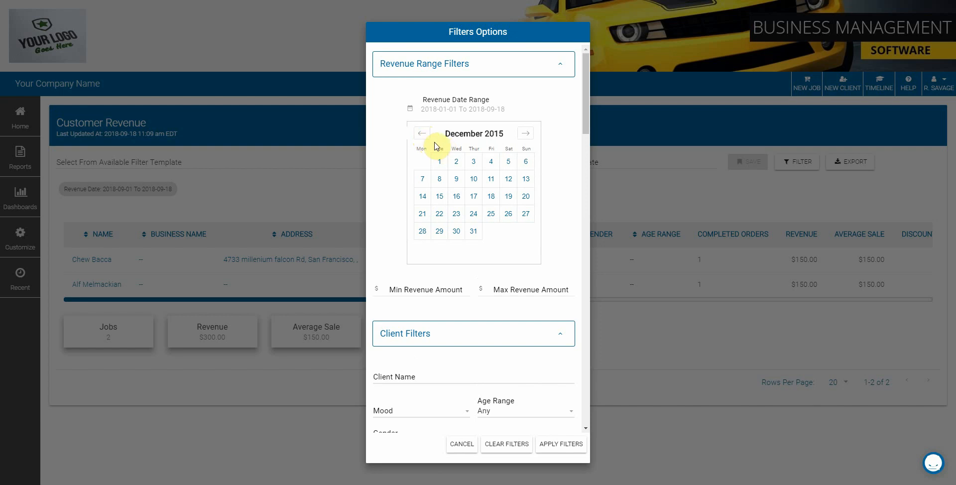
left_click(525, 139)
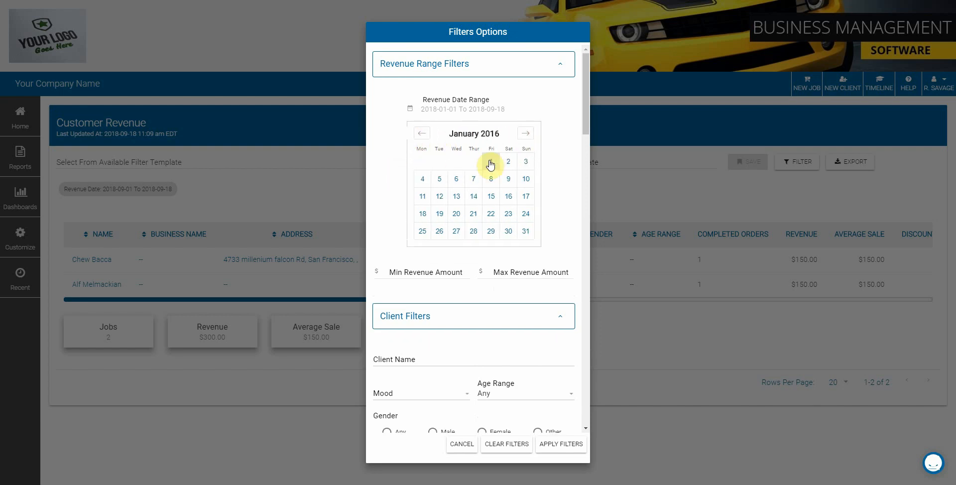
left_click(490, 162)
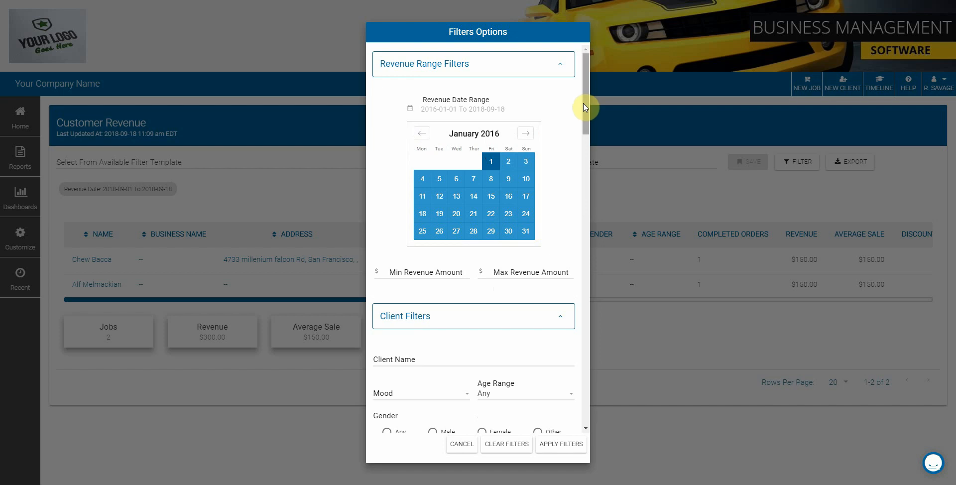
- Set the start of the Client Not Serviced During period to 2018-03-01
left_click_drag(584, 107, 582, 327)
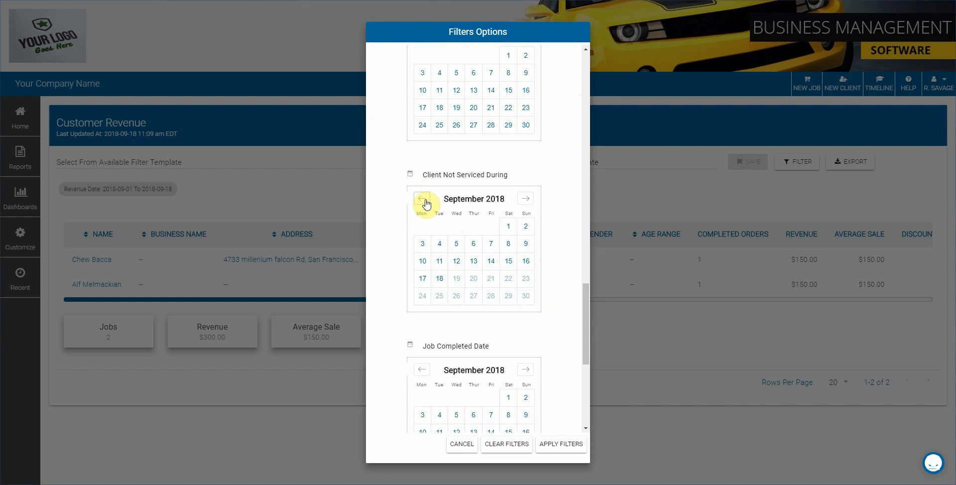
left_click(424, 200)
left_click(424, 200)
left_click(425, 200)
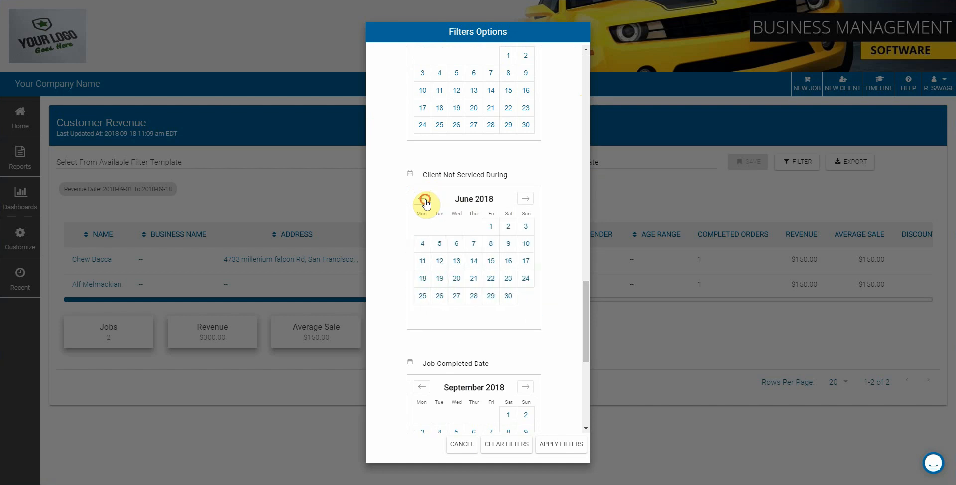
left_click(425, 200)
left_click(424, 200)
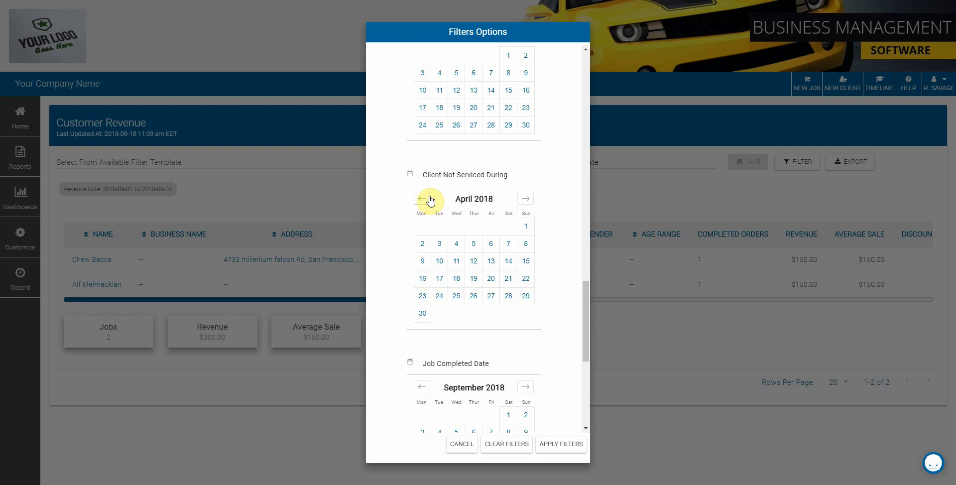
left_click(424, 201)
left_click(474, 226)
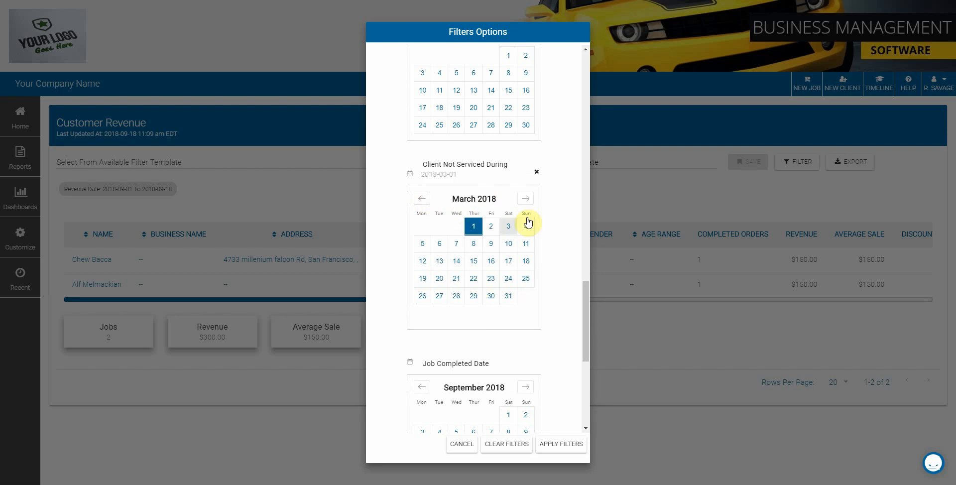
- Set the end of the Client Not Serviced During period to 2018-09-18
left_click(526, 200)
left_click(527, 200)
left_click(527, 199)
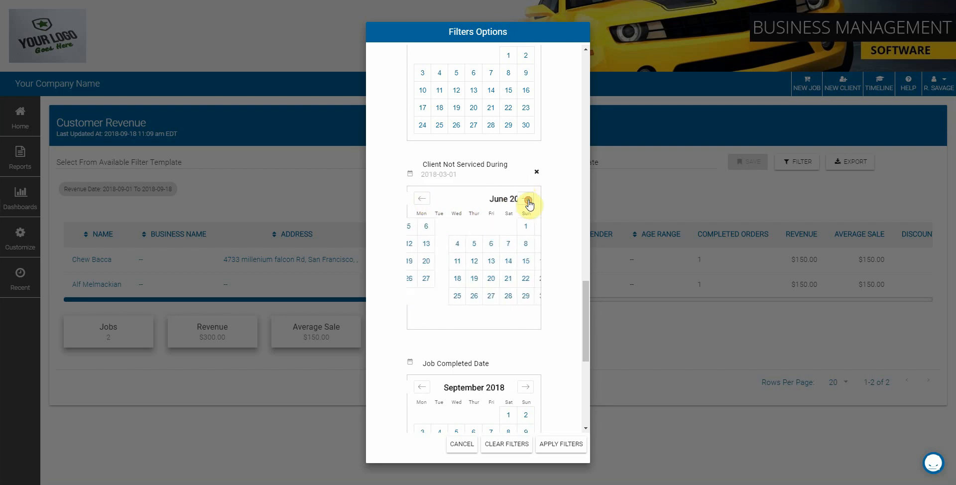
left_click(527, 200)
left_click(526, 199)
left_click(527, 199)
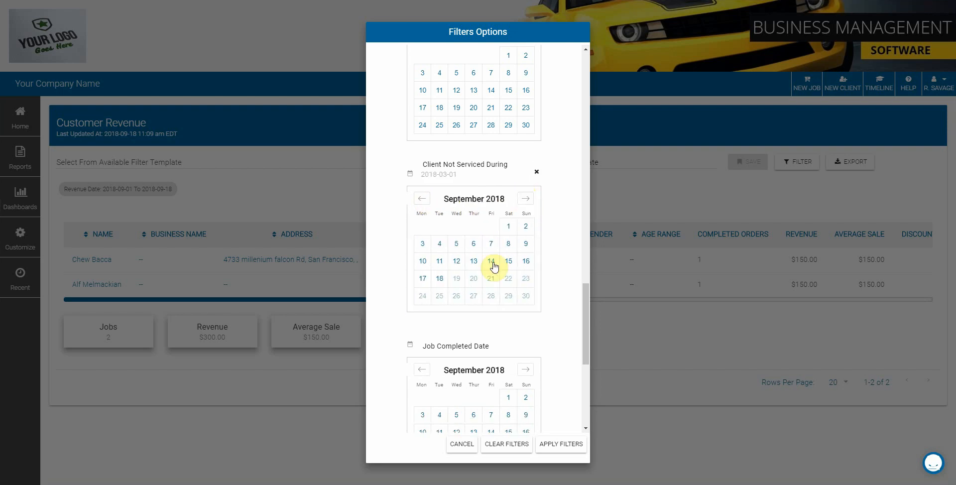
left_click(439, 278)
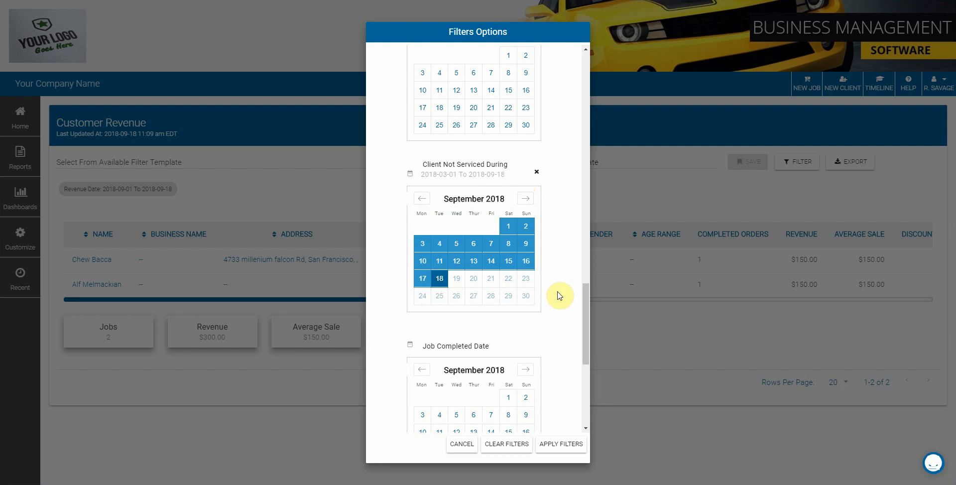
- Review the Job Completed Date and balance owing filters, briefly trying the Get Data With Any Balance Owing option
scroll(559, 295, "down", 1)
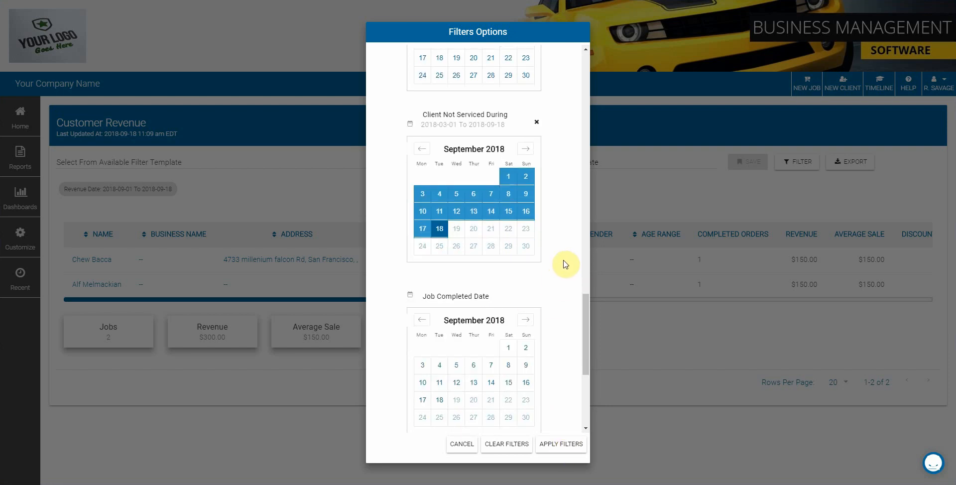
scroll(572, 294, "down", 2)
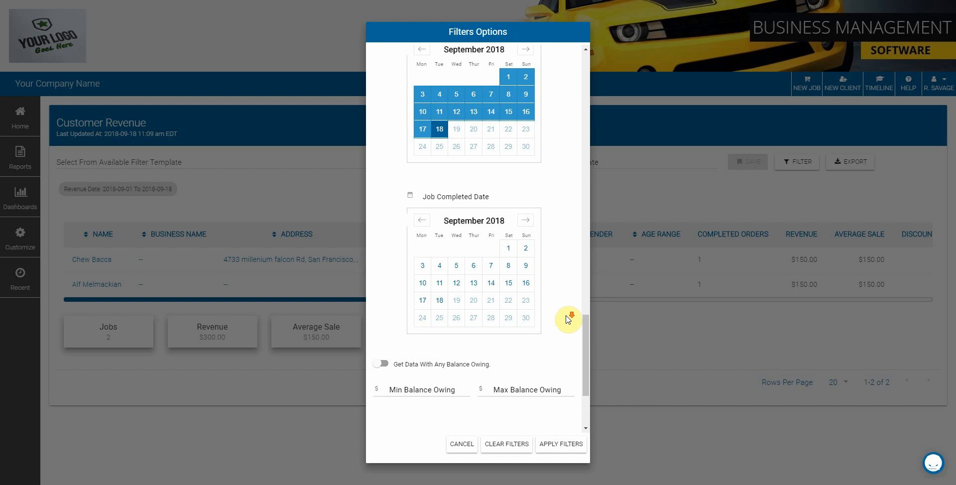
scroll(568, 319, "down", 2)
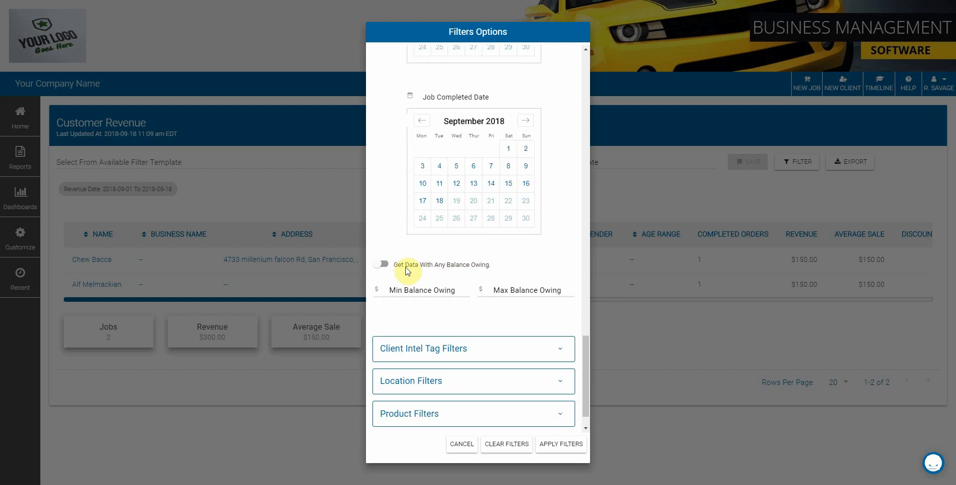
left_click(382, 265)
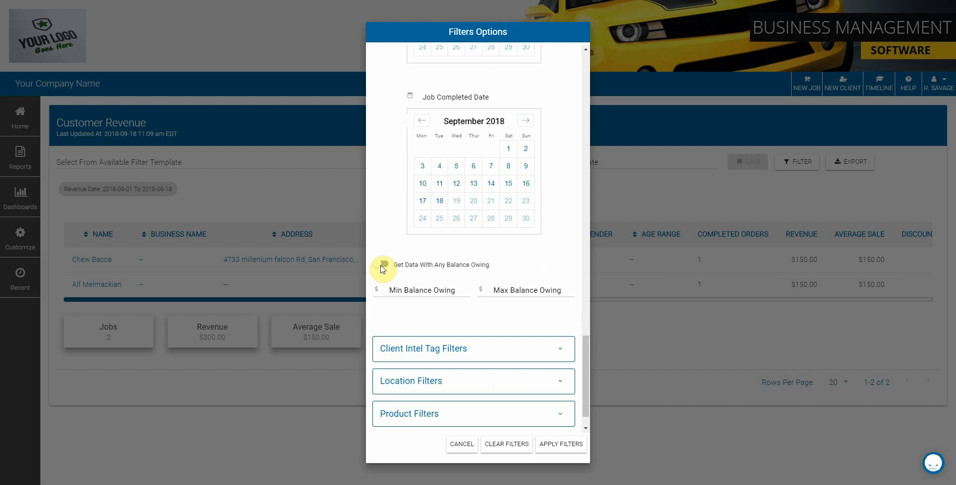
left_click(382, 266)
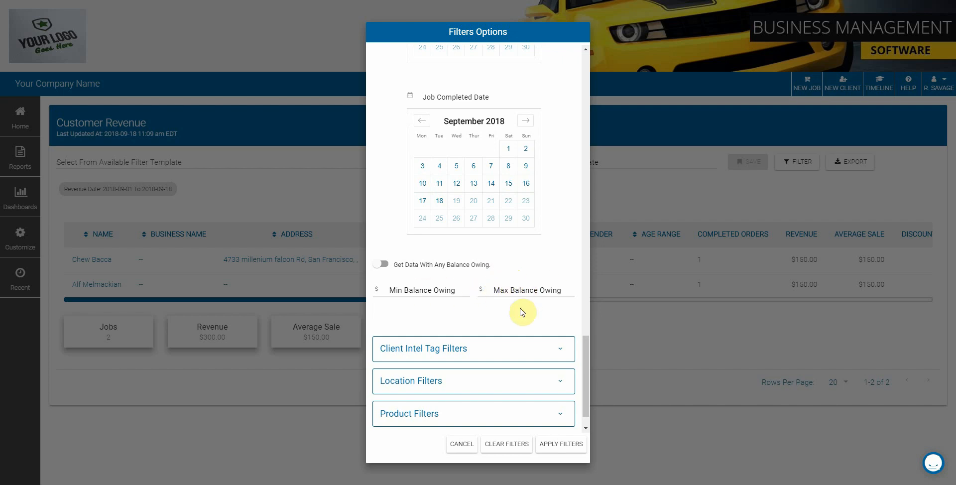
- Expand the Client Intel Tag Filters and look through the available tags, briefly trying the Senior Citizen tag
scroll(529, 325, "down", 1)
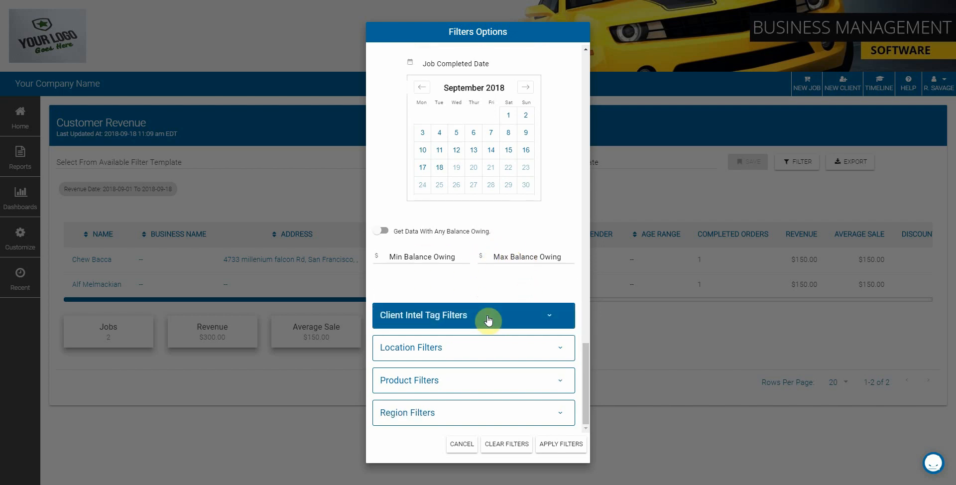
left_click(488, 320)
scroll(546, 326, "down", 3)
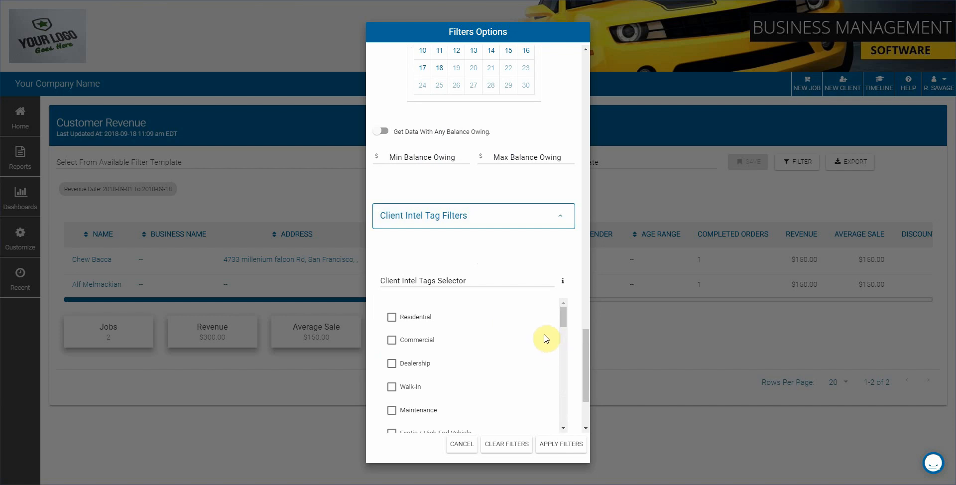
scroll(501, 357, "down", 4)
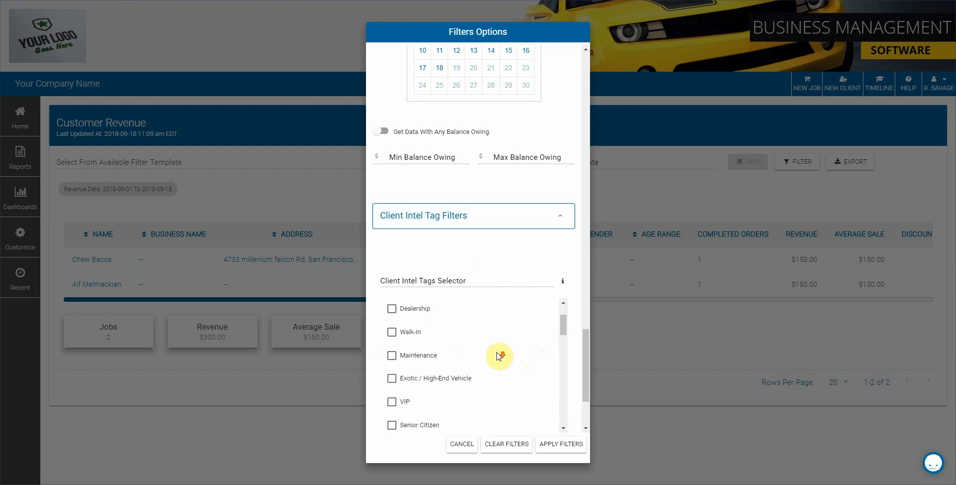
scroll(501, 348, "up", 2)
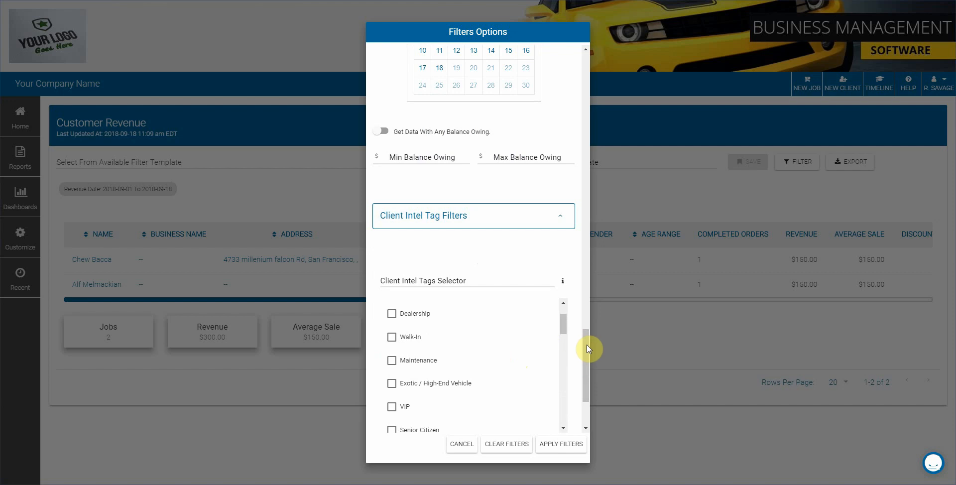
scroll(552, 357, "down", 2)
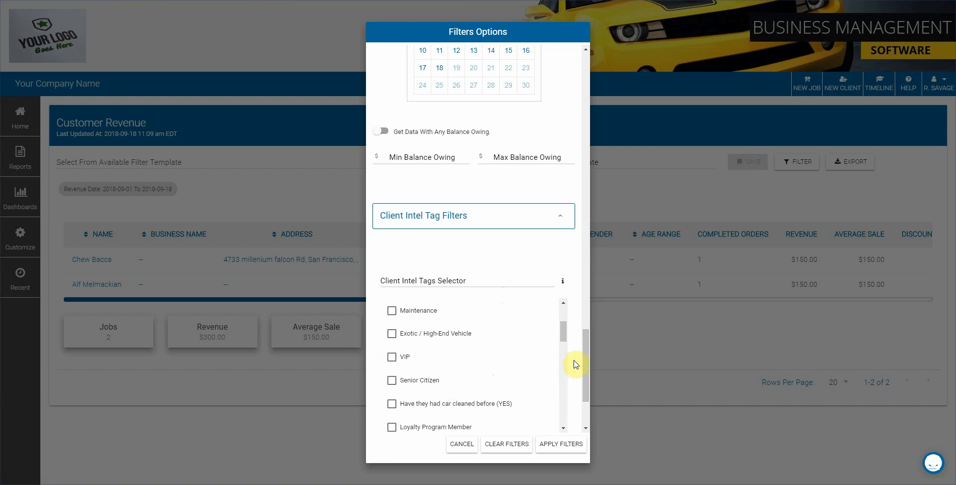
left_click_drag(587, 363, 588, 381)
left_click(392, 286)
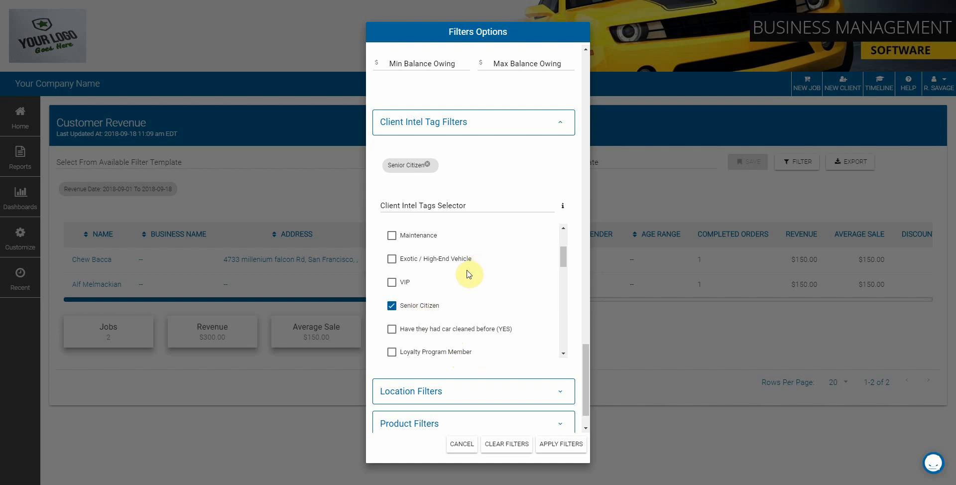
left_click(391, 305)
- Look through the Location, Product and Region Filters, briefly trying the Labour category in the Products Selector
scroll(528, 343, "down", 1)
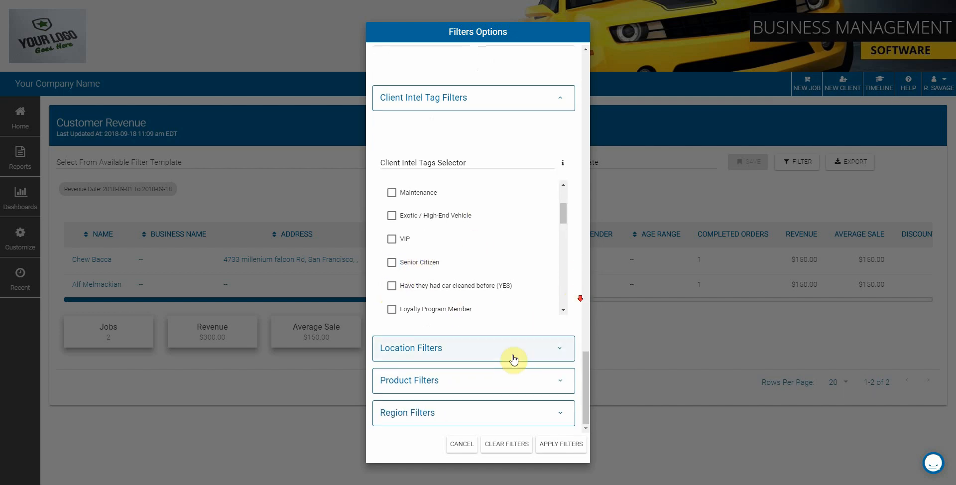
left_click(513, 354)
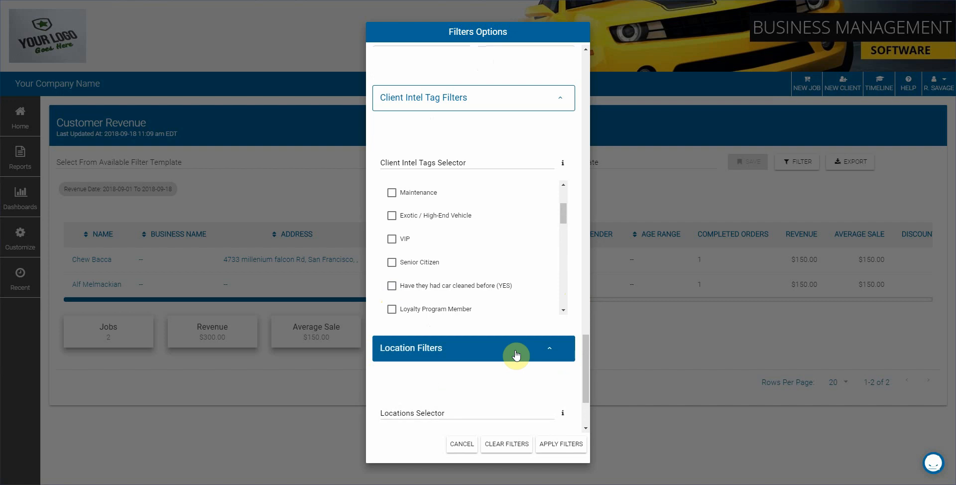
left_click(516, 354)
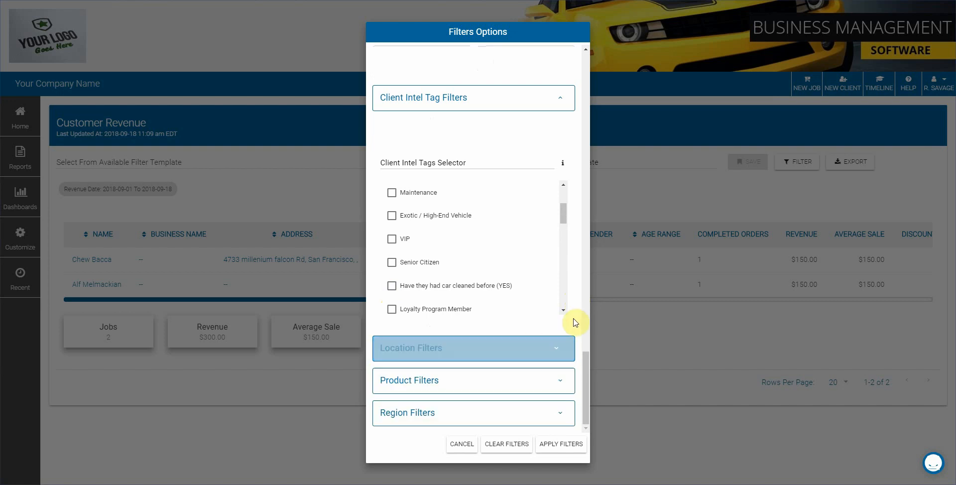
left_click(519, 386)
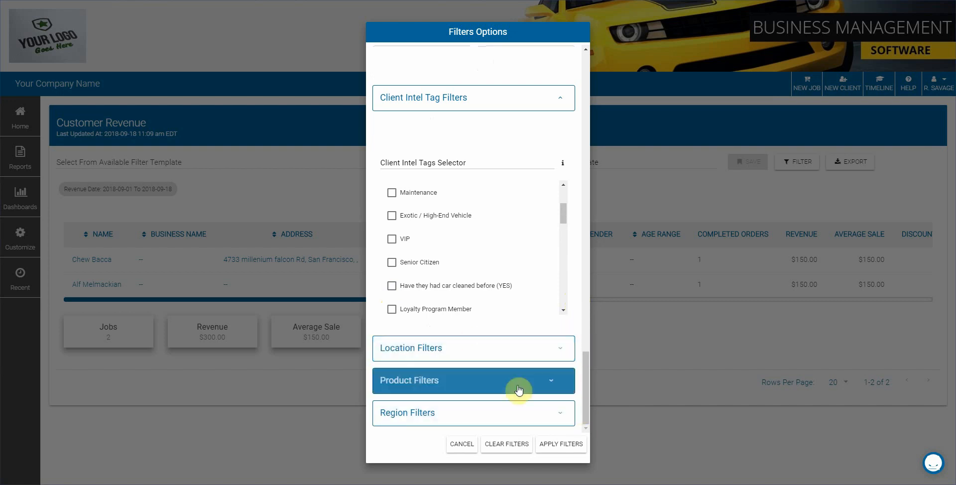
scroll(569, 331, "down", 4)
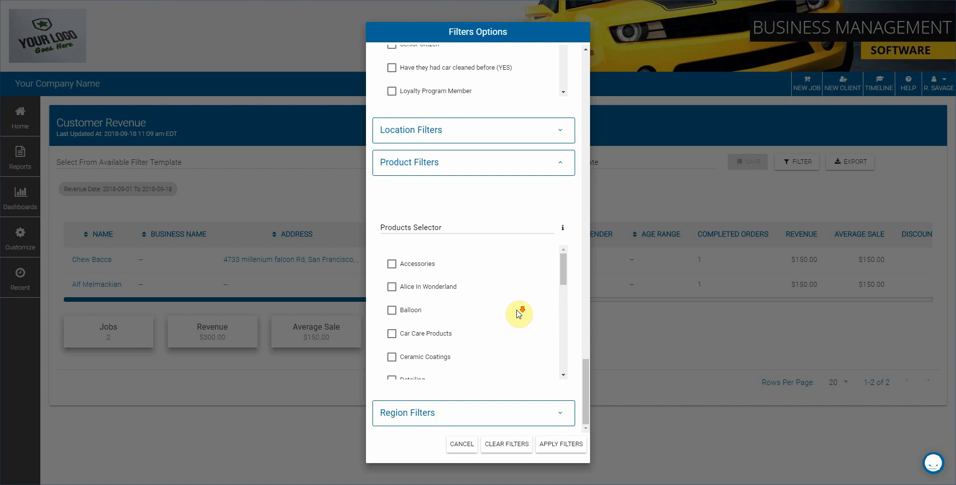
scroll(519, 313, "down", 2)
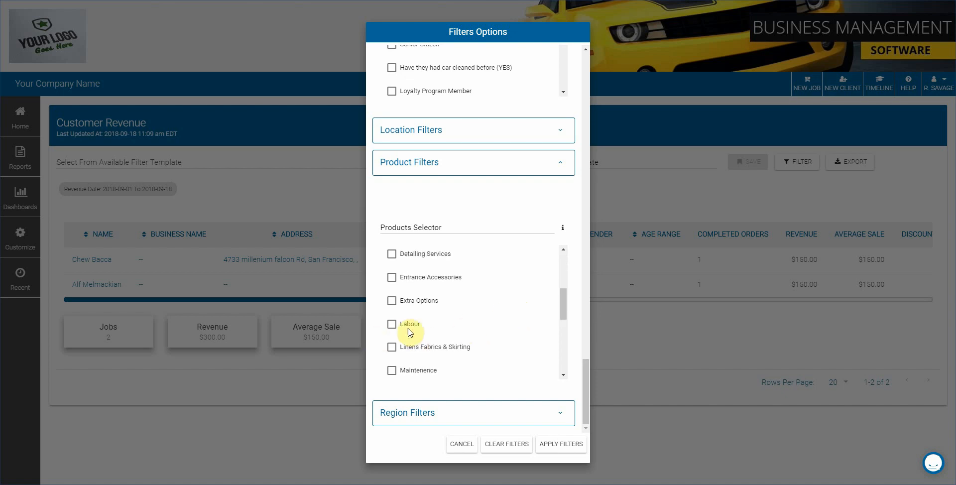
left_click(392, 324)
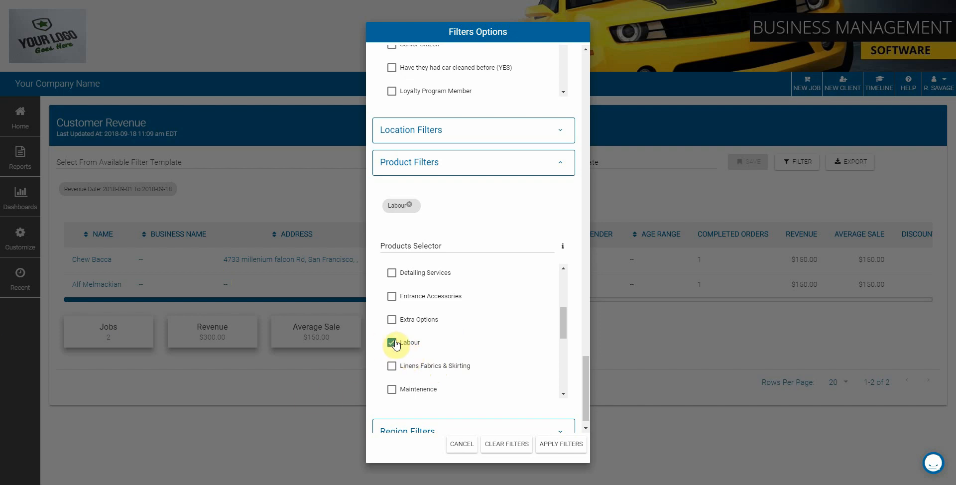
left_click(392, 342)
scroll(482, 341, "down", 2)
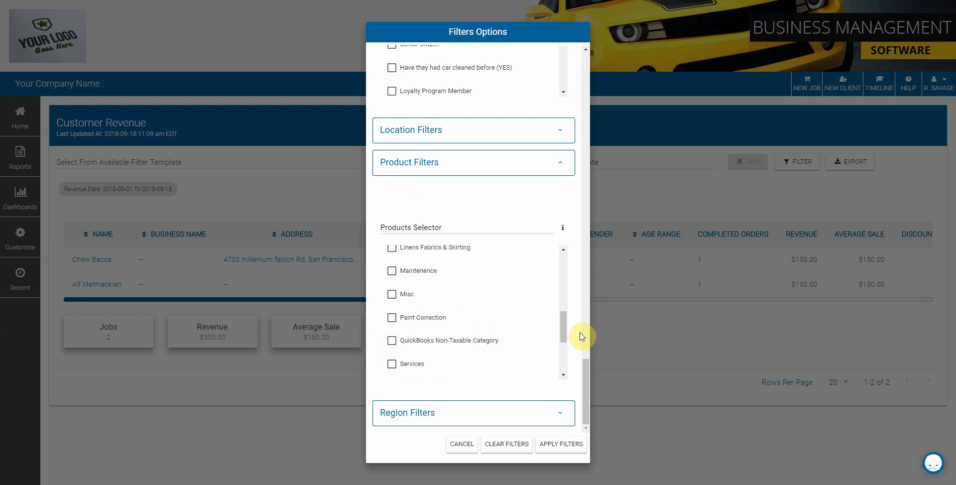
left_click(516, 415)
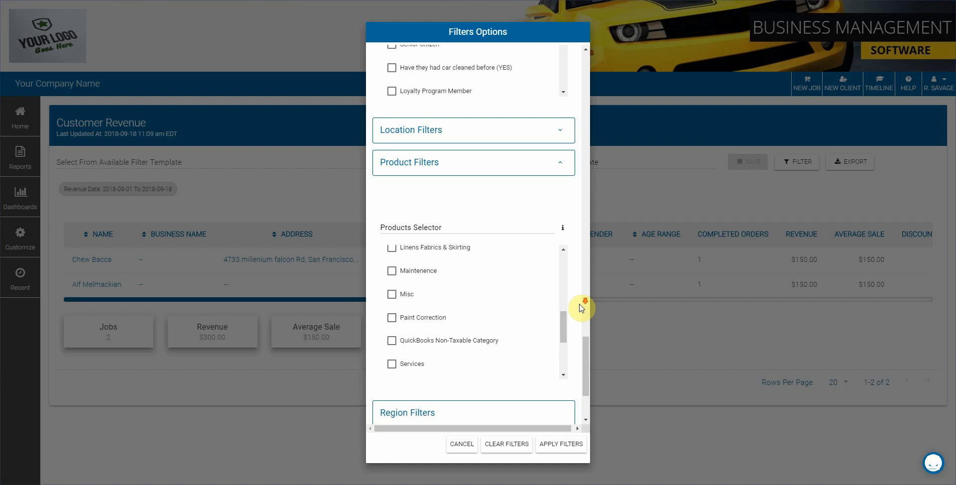
scroll(569, 316, "down", 3)
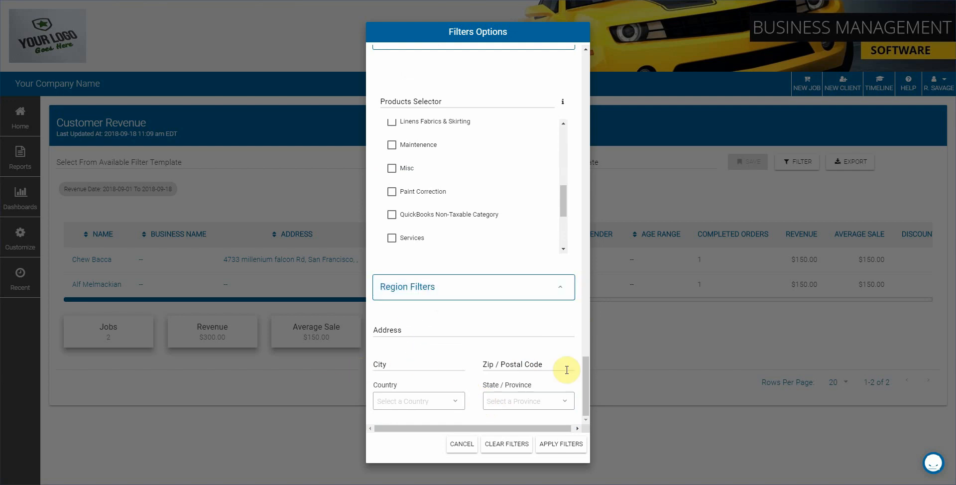
- Recheck the Client Not Serviced During and Revenue Date Range selections and apply the filters to the report
scroll(553, 237, "up", 8)
scroll(564, 260, "up", 10)
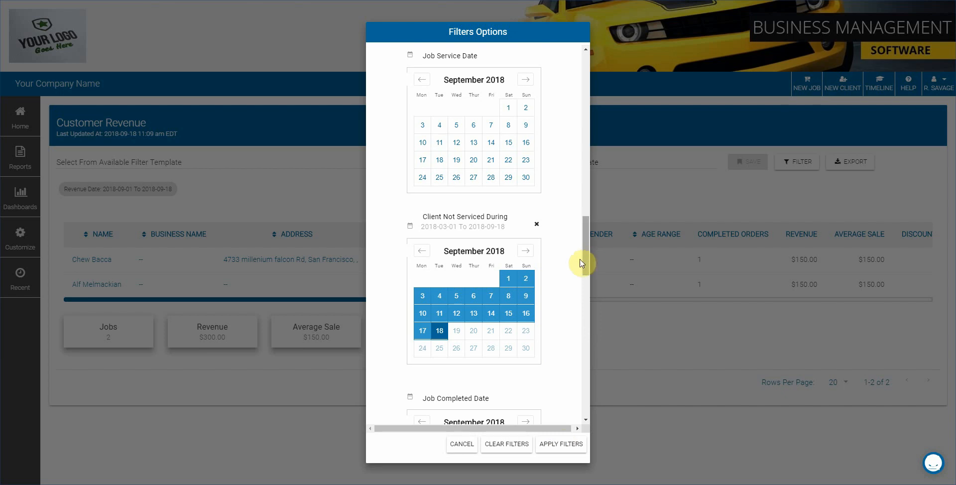
left_click_drag(586, 258, 567, 92)
left_click(507, 161)
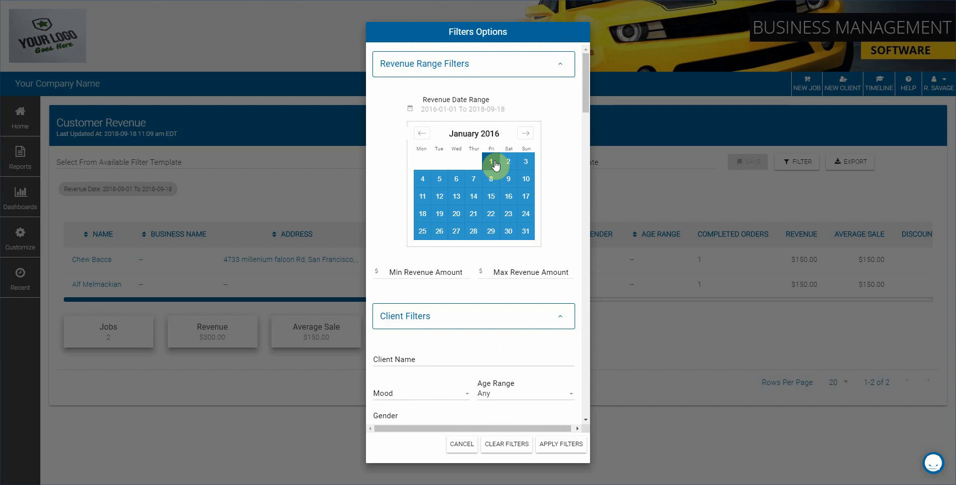
left_click(495, 164)
left_click_drag(586, 98, 587, 109)
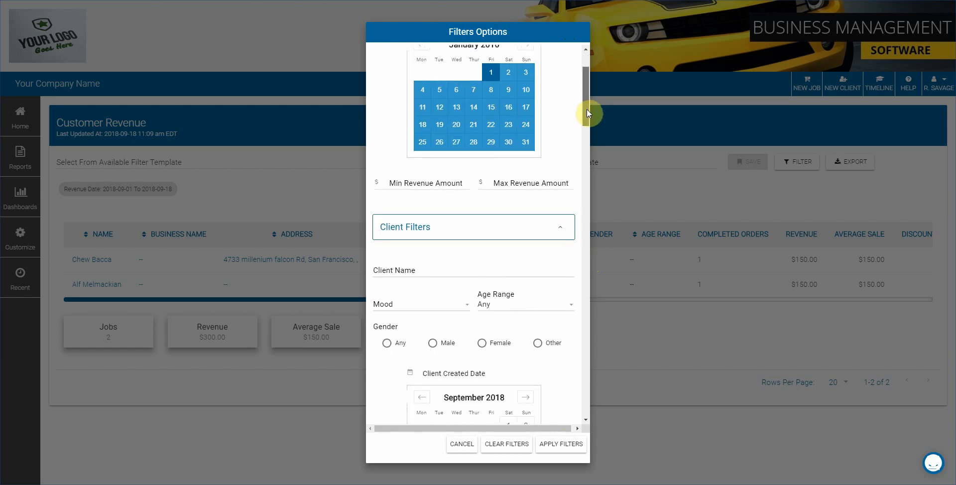
left_click(561, 444)
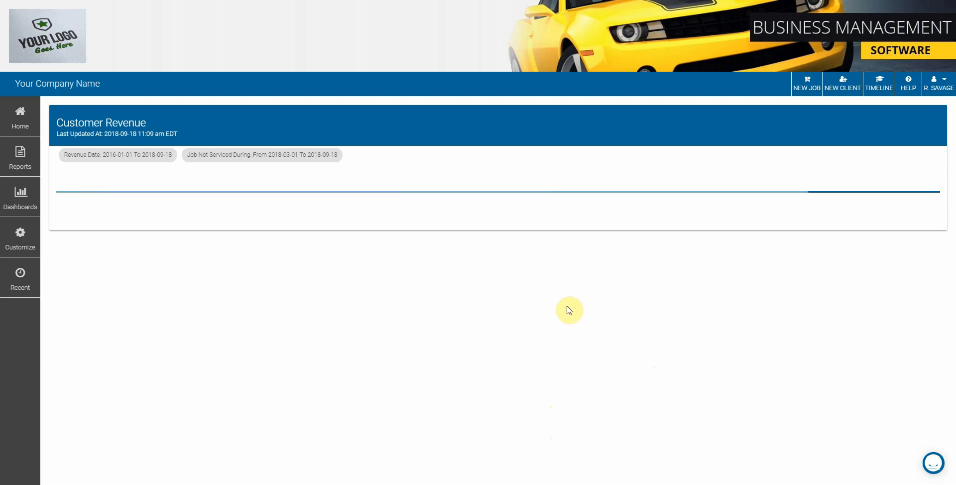
- Examine the filtered customer list and the jobs, revenue and average sale totals beneath it
scroll(538, 298, "down", 1)
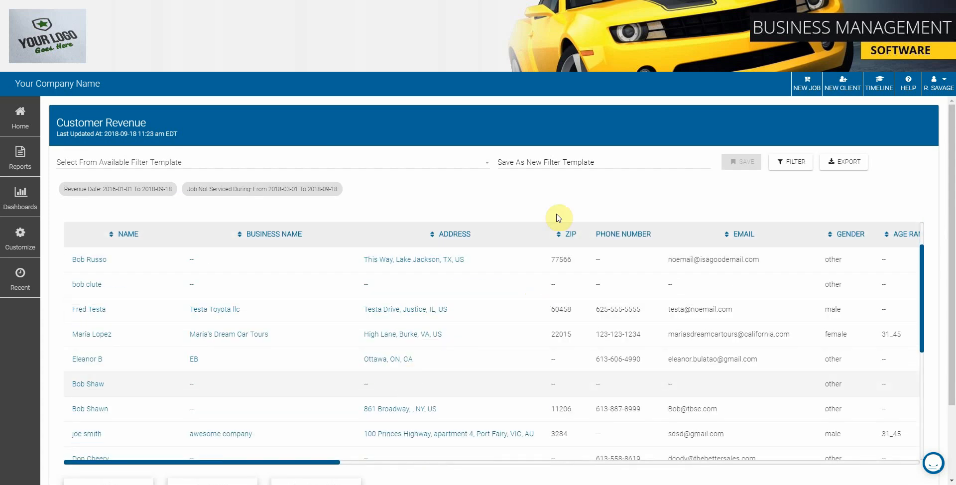
scroll(508, 184, "down", 1)
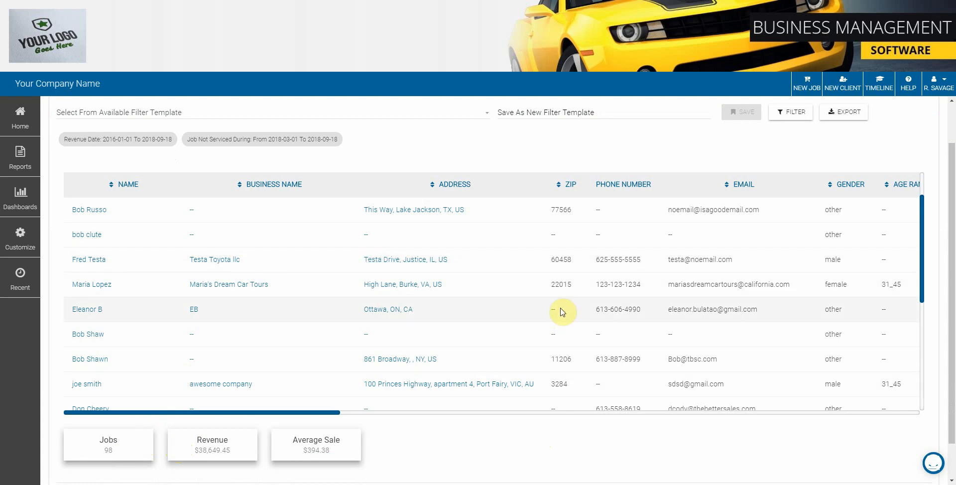
left_click(633, 303)
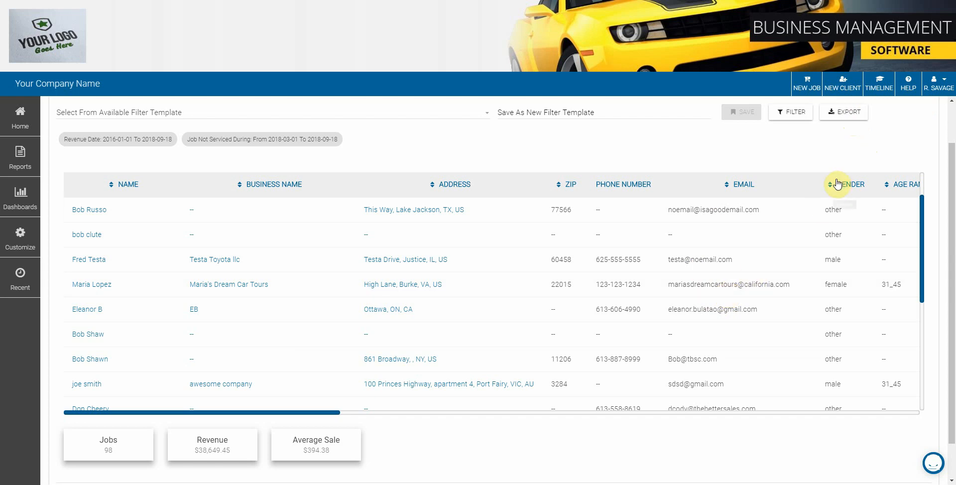
- Export the filtered customer report and dismiss the export notice
left_click(850, 117)
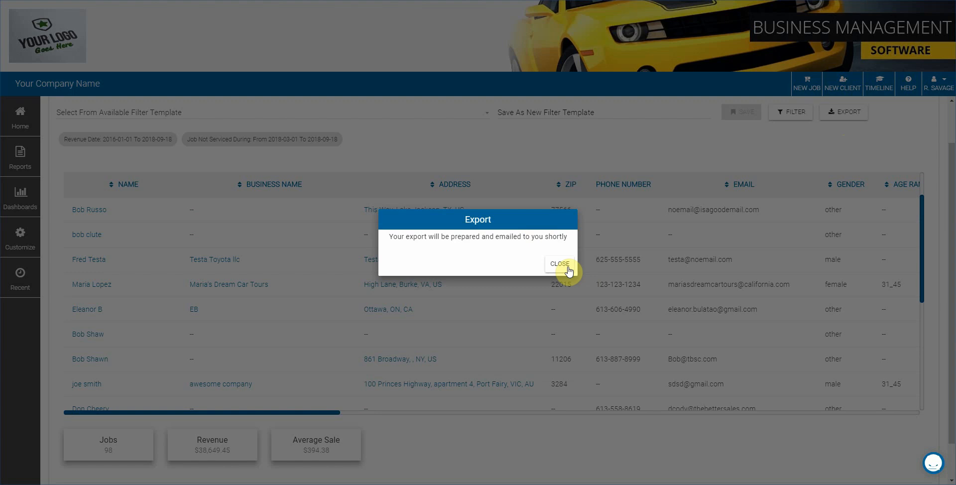
left_click(569, 271)
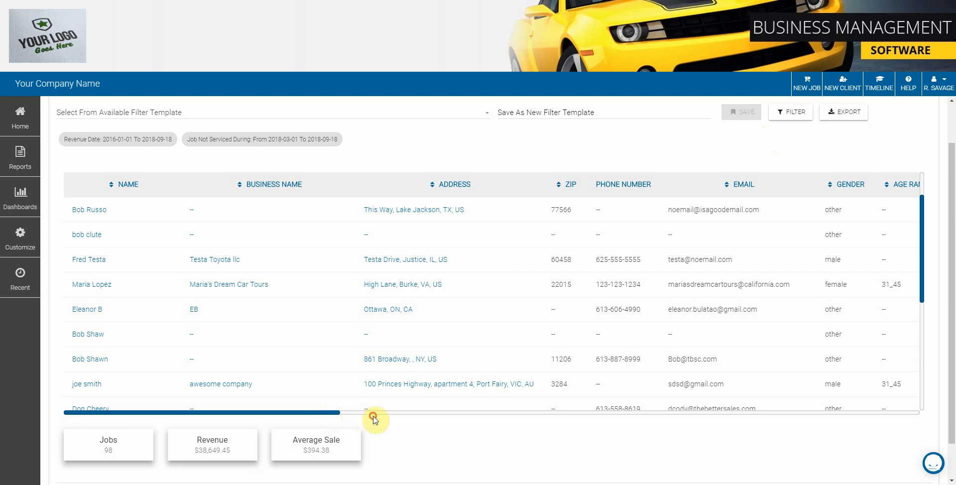
- Examine the report's remaining columns, from completed orders and revenue through Assigned Intel to Conversion Percent, and return to the customer names
left_click_drag(342, 414, 520, 437)
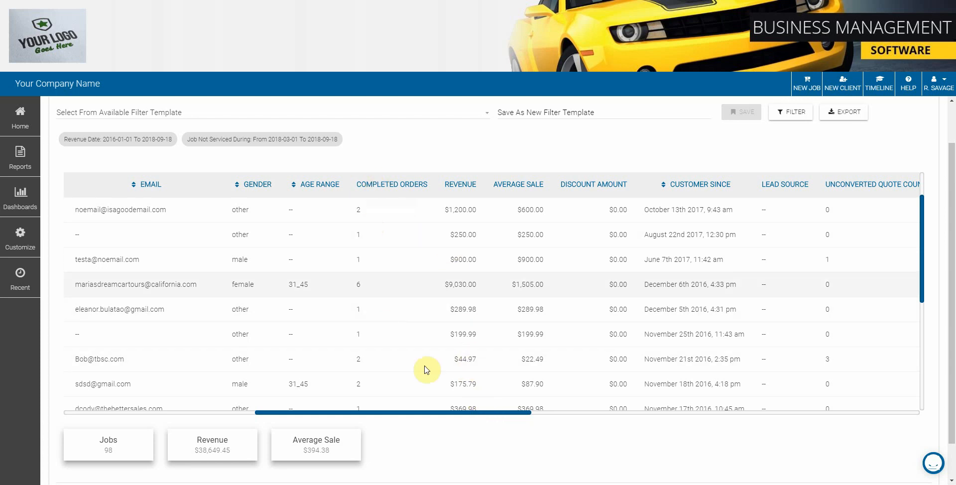
left_click_drag(465, 412, 526, 426)
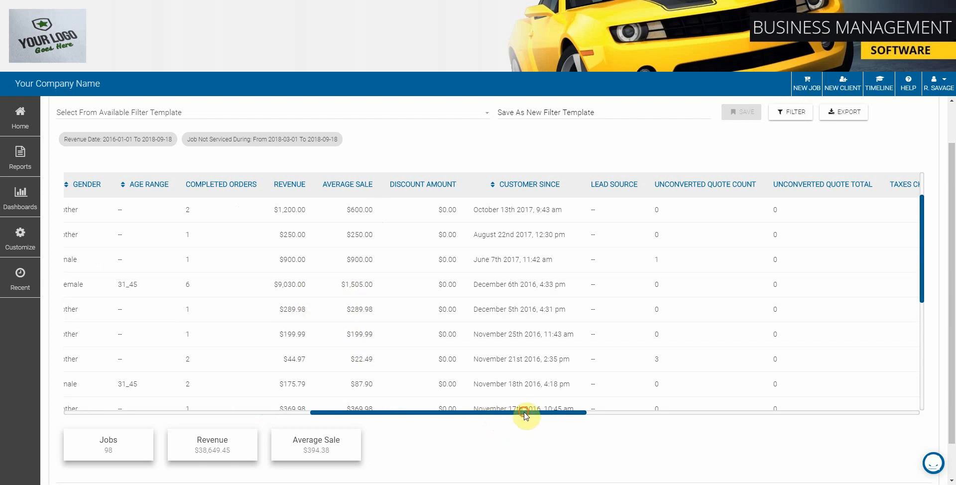
left_click_drag(523, 412, 611, 420)
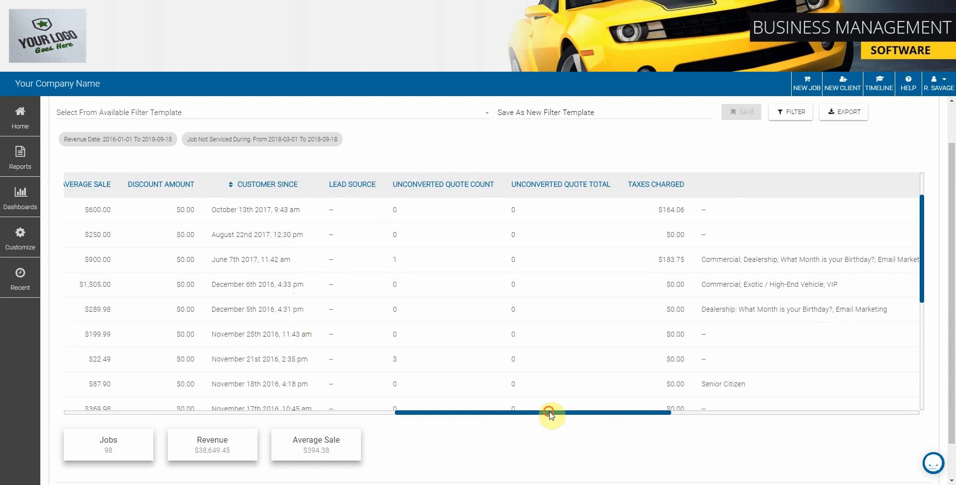
left_click_drag(551, 412, 584, 419)
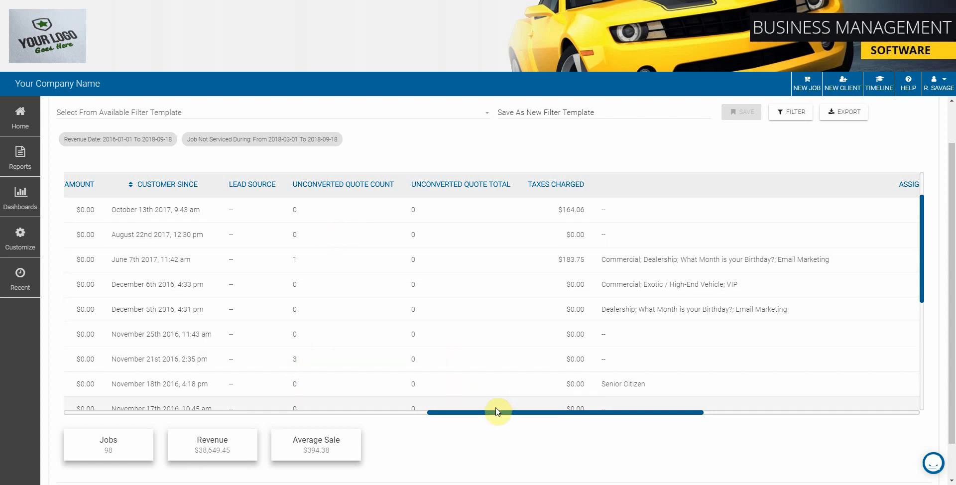
left_click_drag(496, 411, 562, 413)
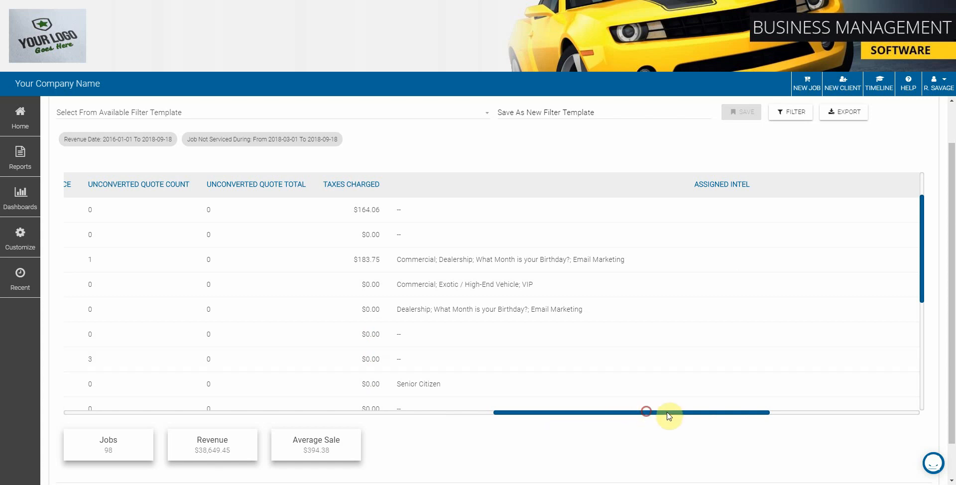
left_click_drag(668, 417, 825, 422)
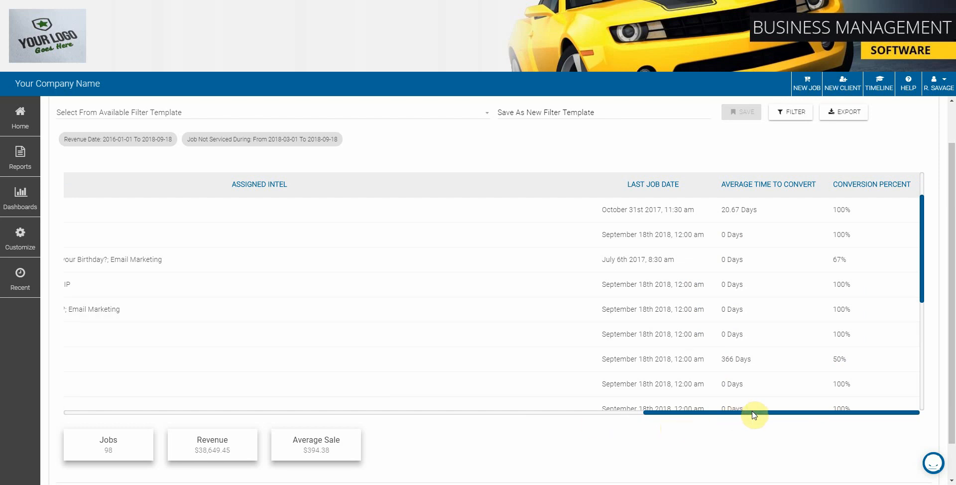
left_click_drag(753, 415, 159, 393)
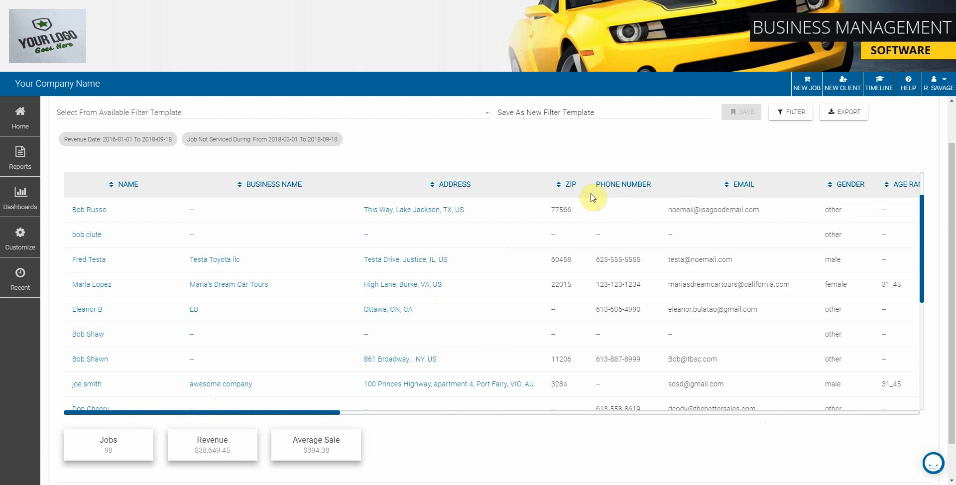
- Recheck the Client Not Serviced During range in the report's filter options, and close them without applying changes
left_click(793, 112)
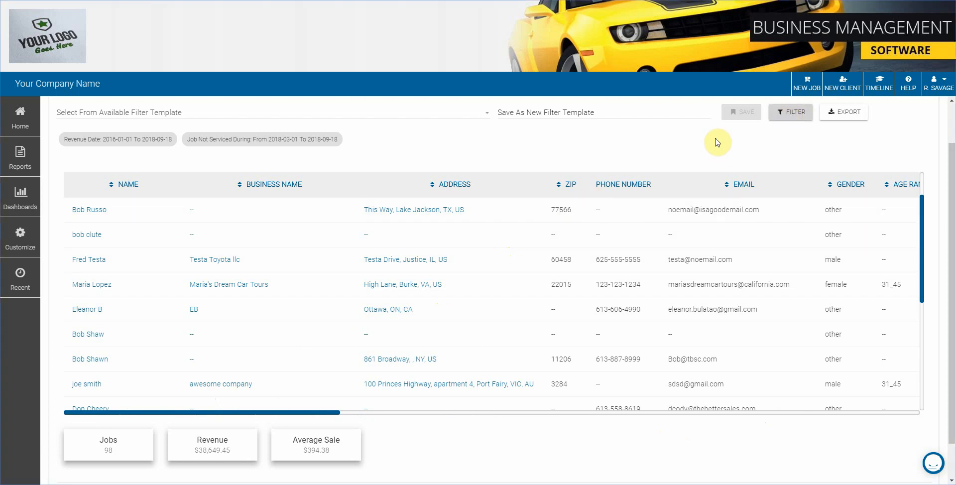
scroll(562, 344, "down", 10)
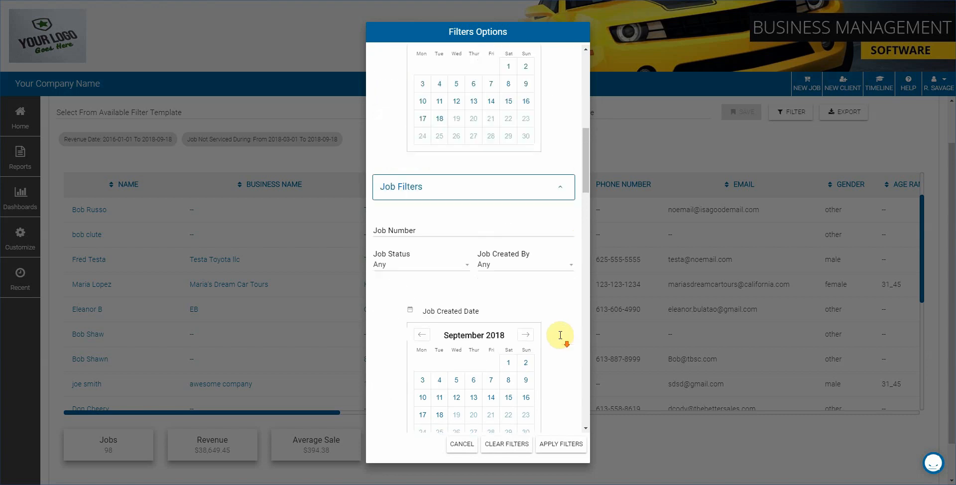
scroll(562, 338, "down", 7)
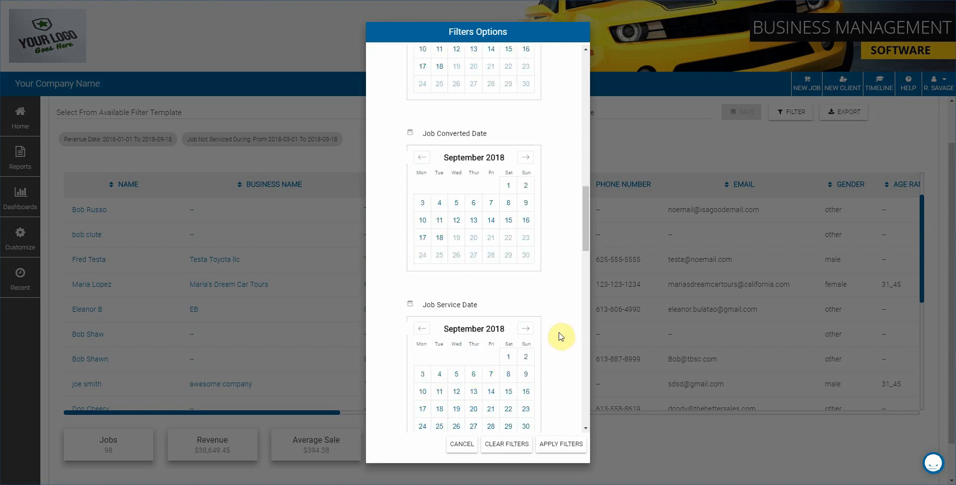
scroll(563, 331, "up", 3)
scroll(564, 330, "down", 8)
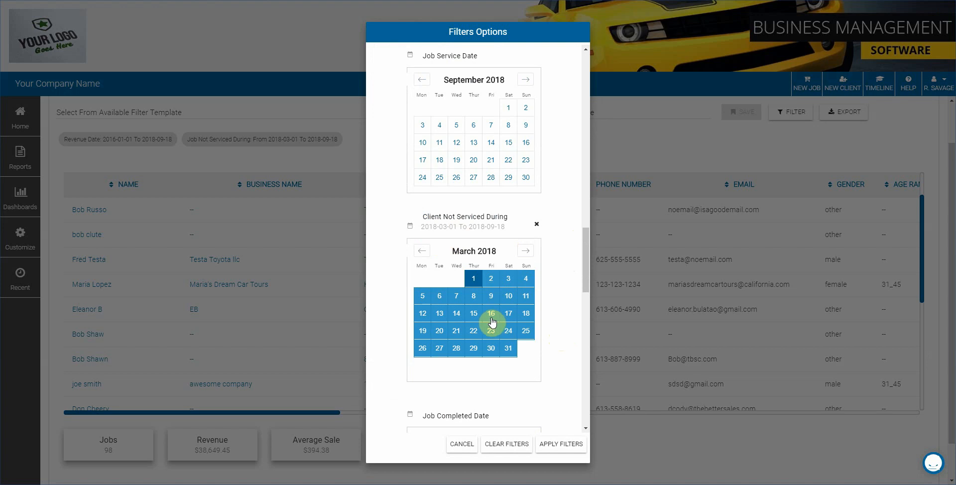
left_click(458, 445)
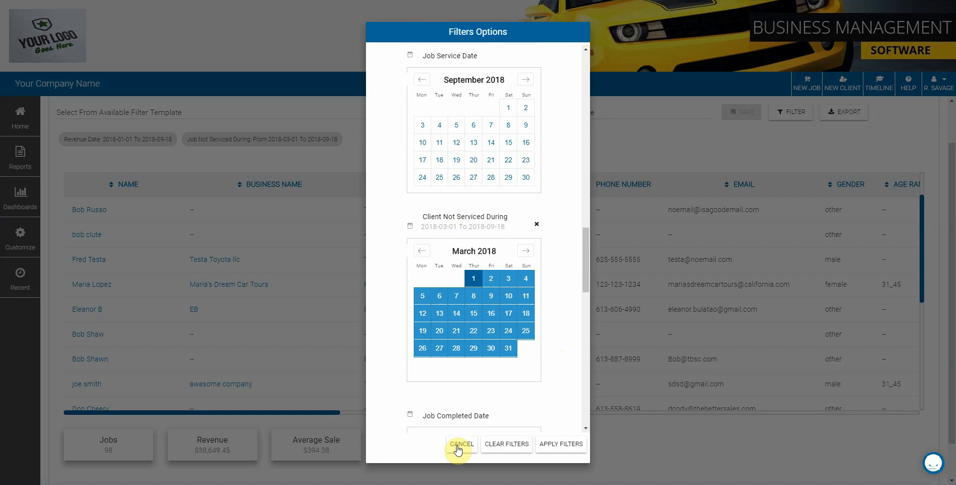